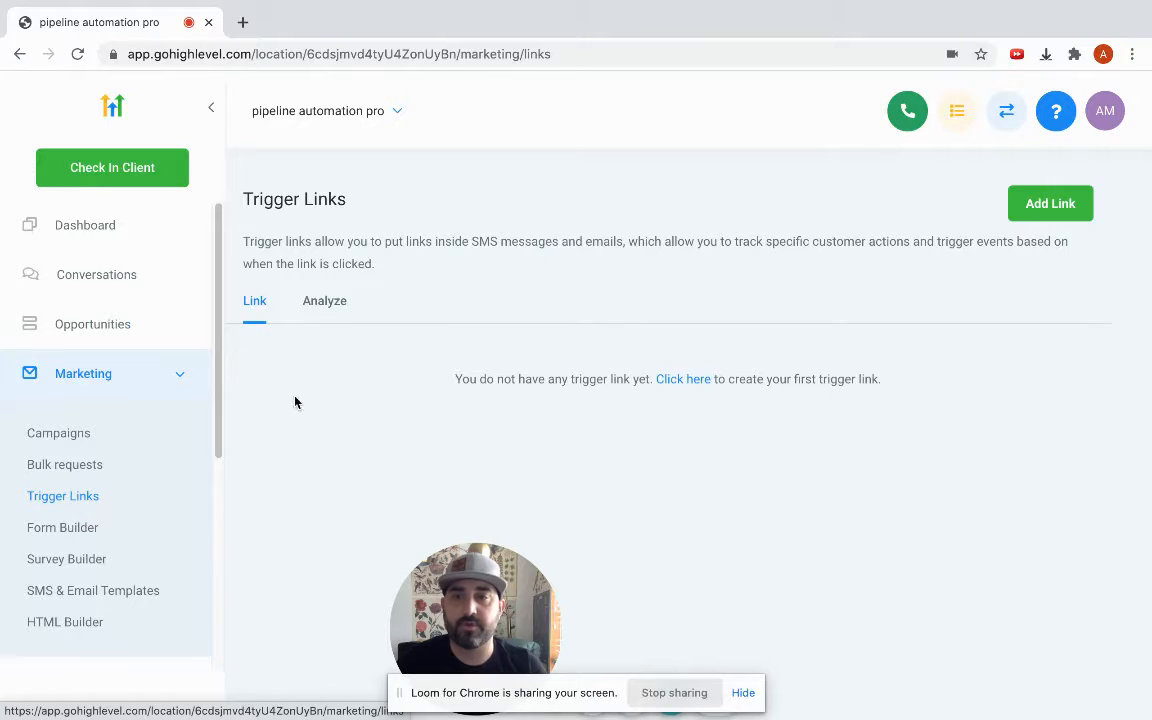
Open the Triggers section from the sidebar navigation.
scroll(30, 480, "down", 3)
scroll(56, 540, "down", 3)
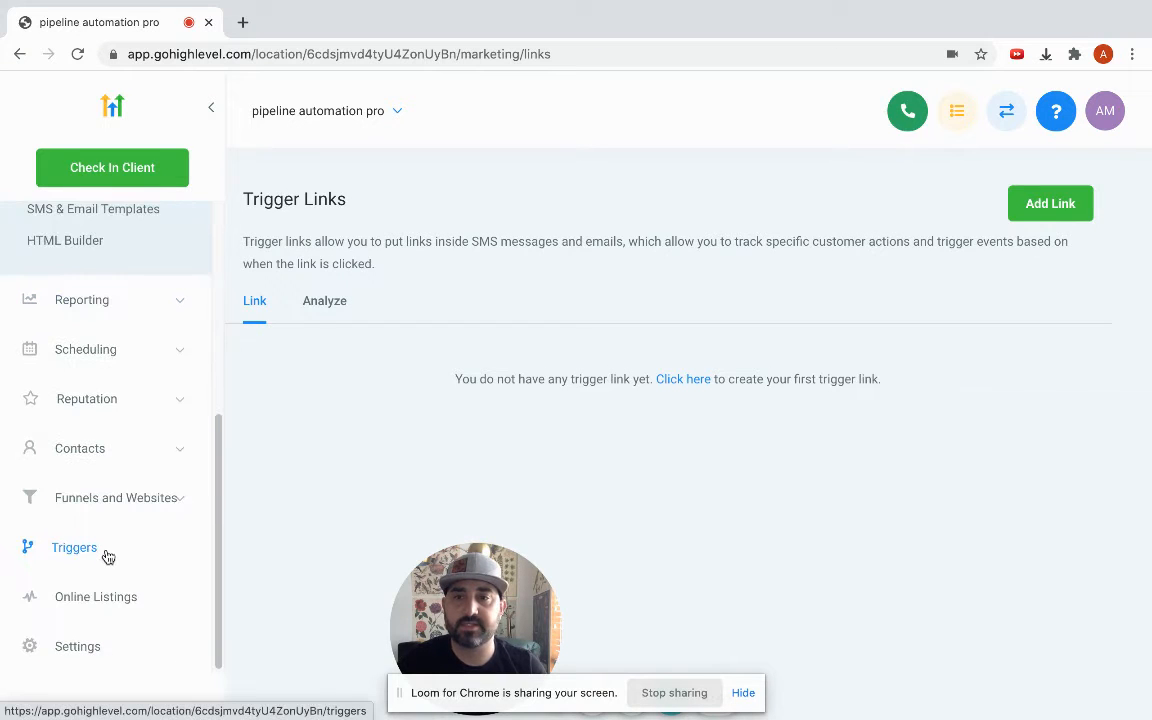
left_click(99, 553)
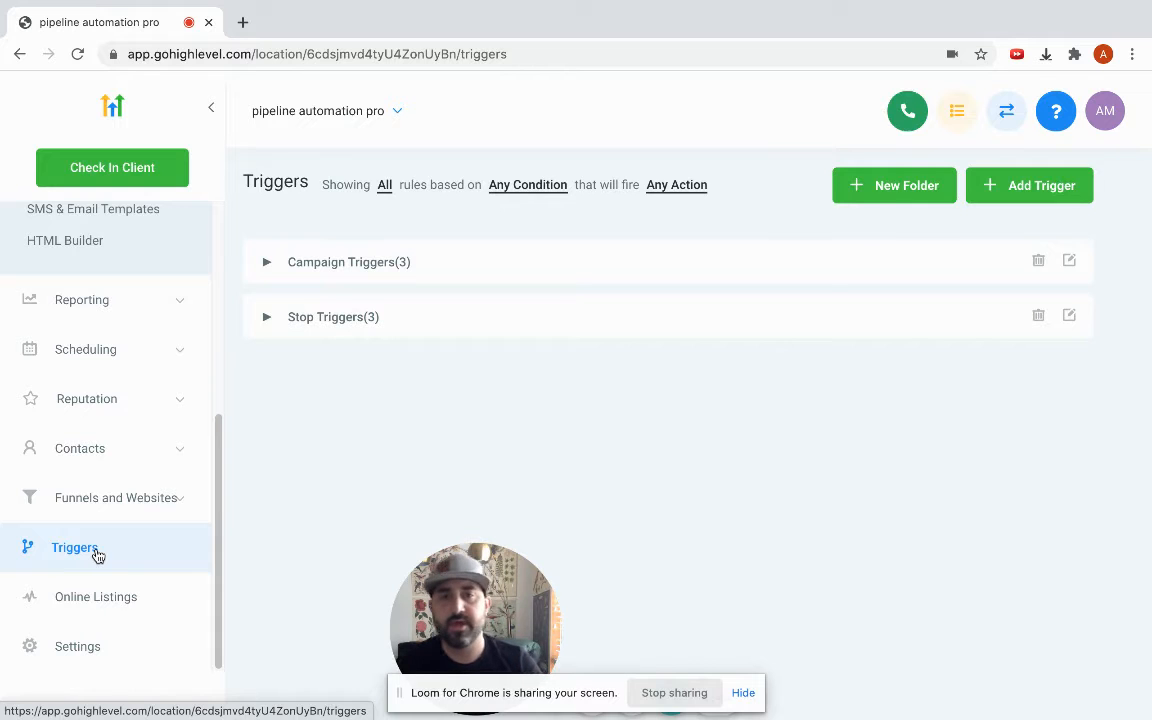
Create a new trigger named "Add to campaign" and save it.
left_click(1020, 185)
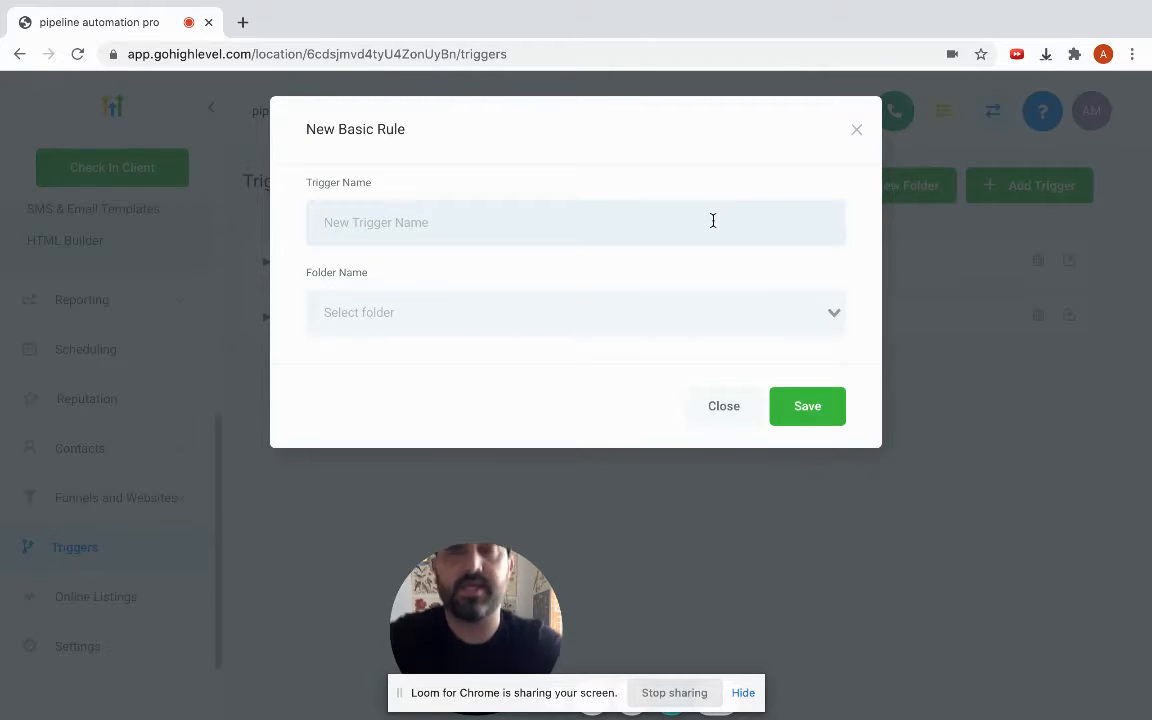
type("Add to ")
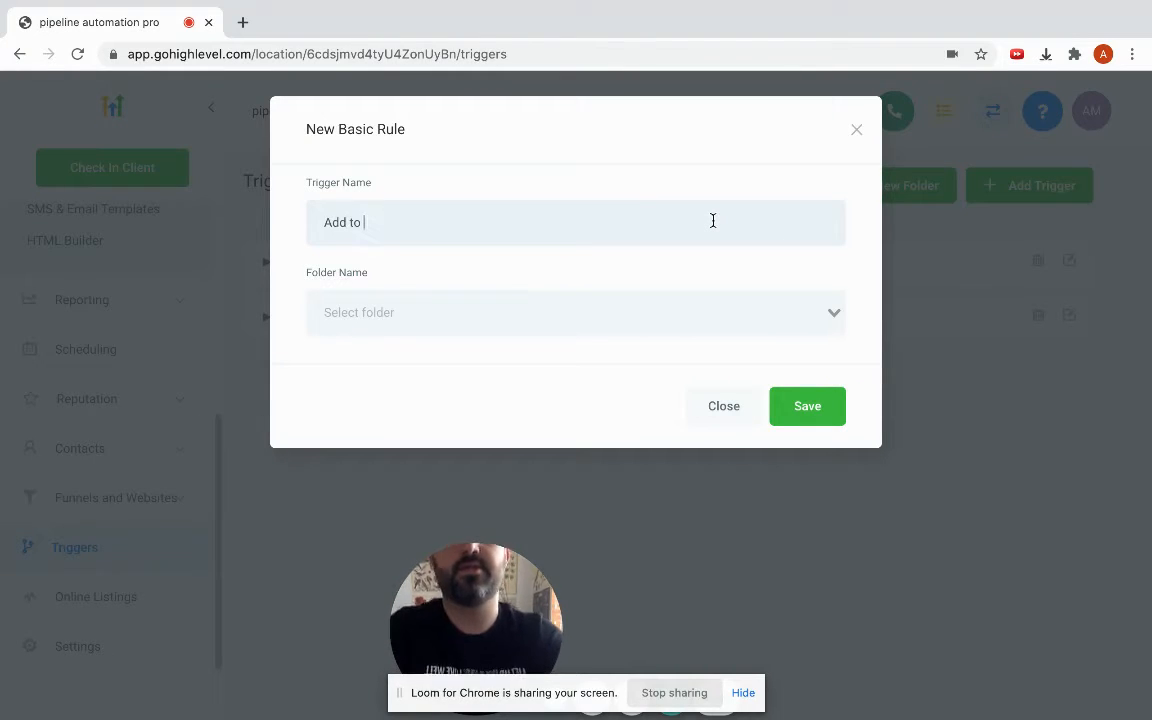
type("campaign")
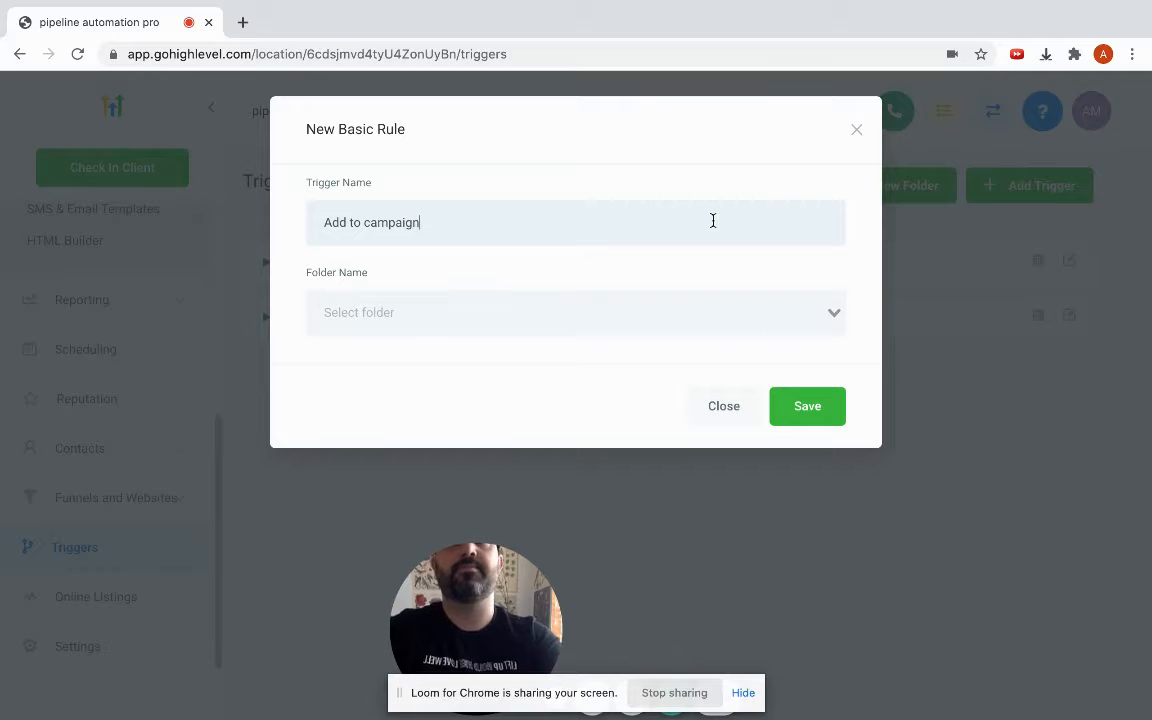
left_click(810, 401)
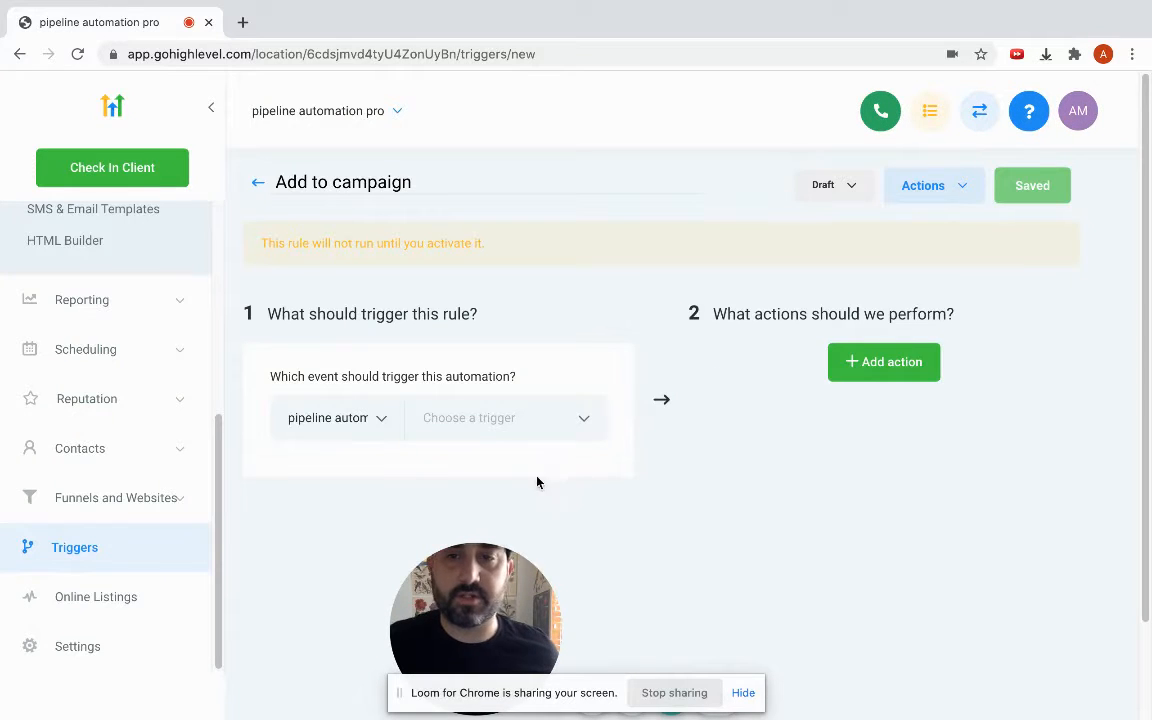
left_click(487, 427)
scroll(745, 519, "down", 1)
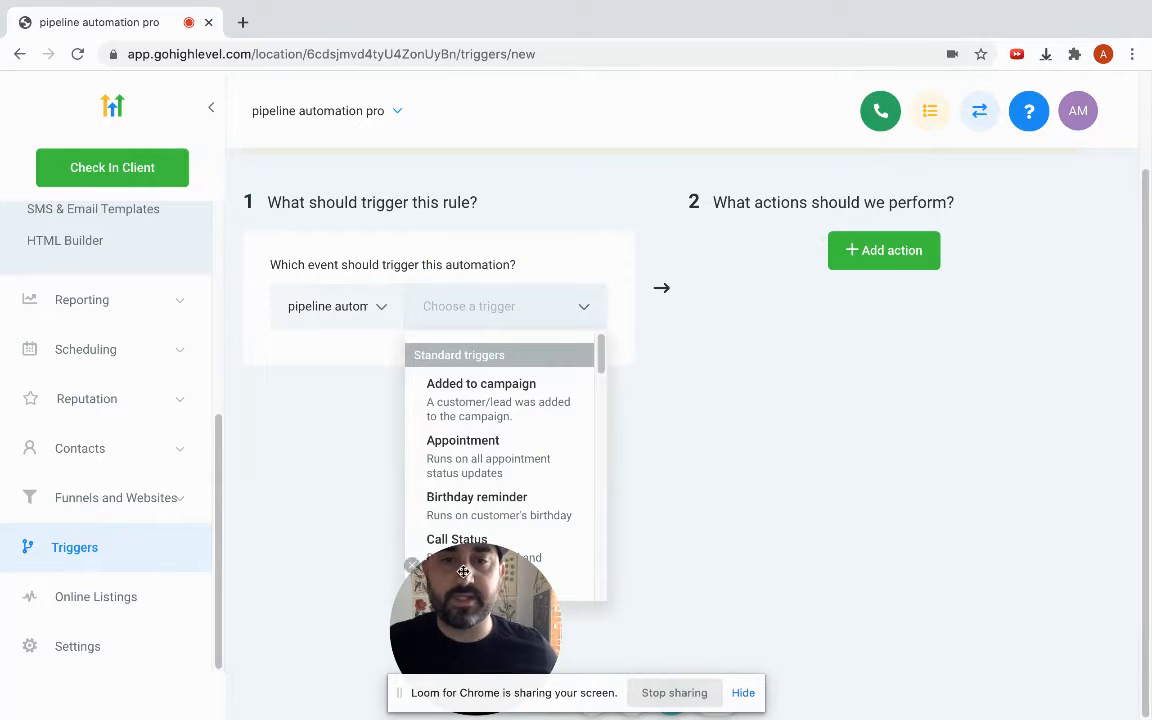
left_click_drag(463, 571, 900, 589)
left_click(753, 346)
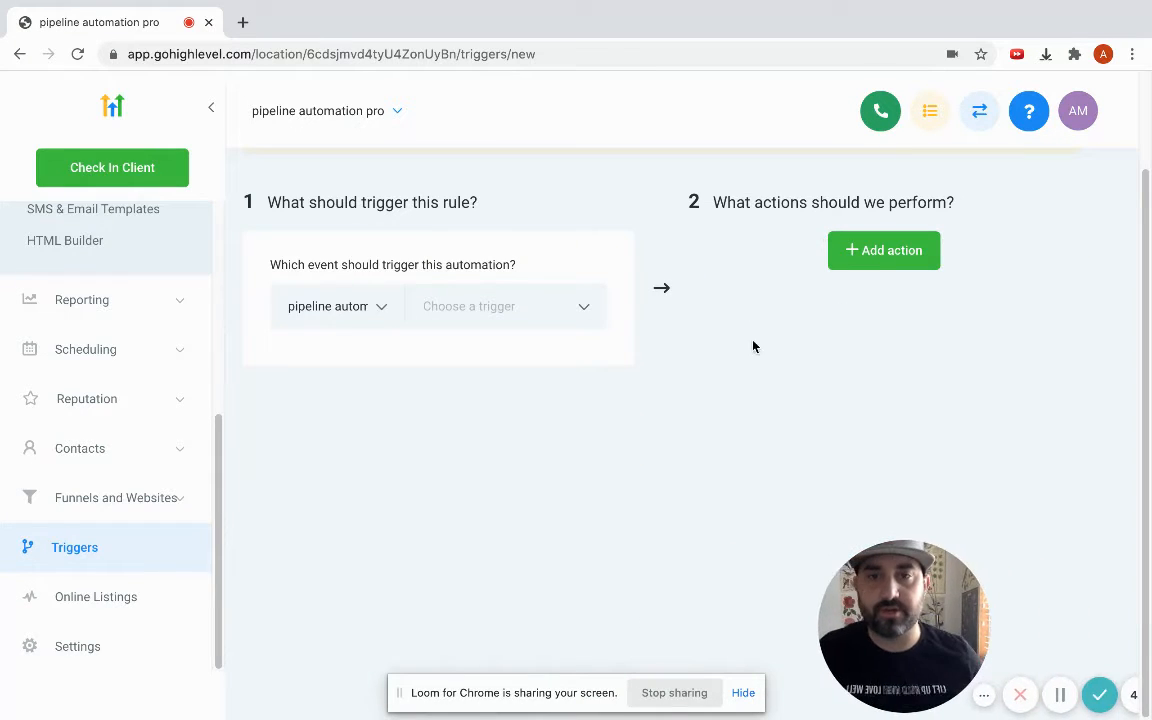
Browse the list of trigger events and choose Form Submitted as the rule's trigger.
left_click(566, 316)
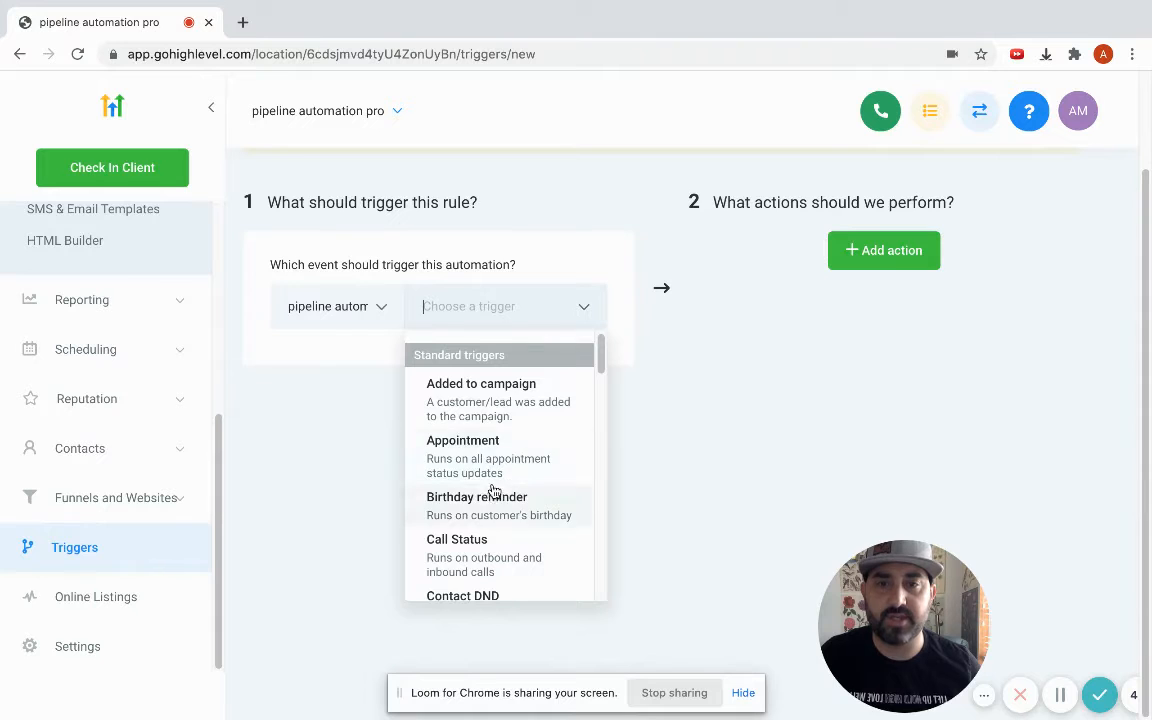
scroll(491, 491, "down", 2)
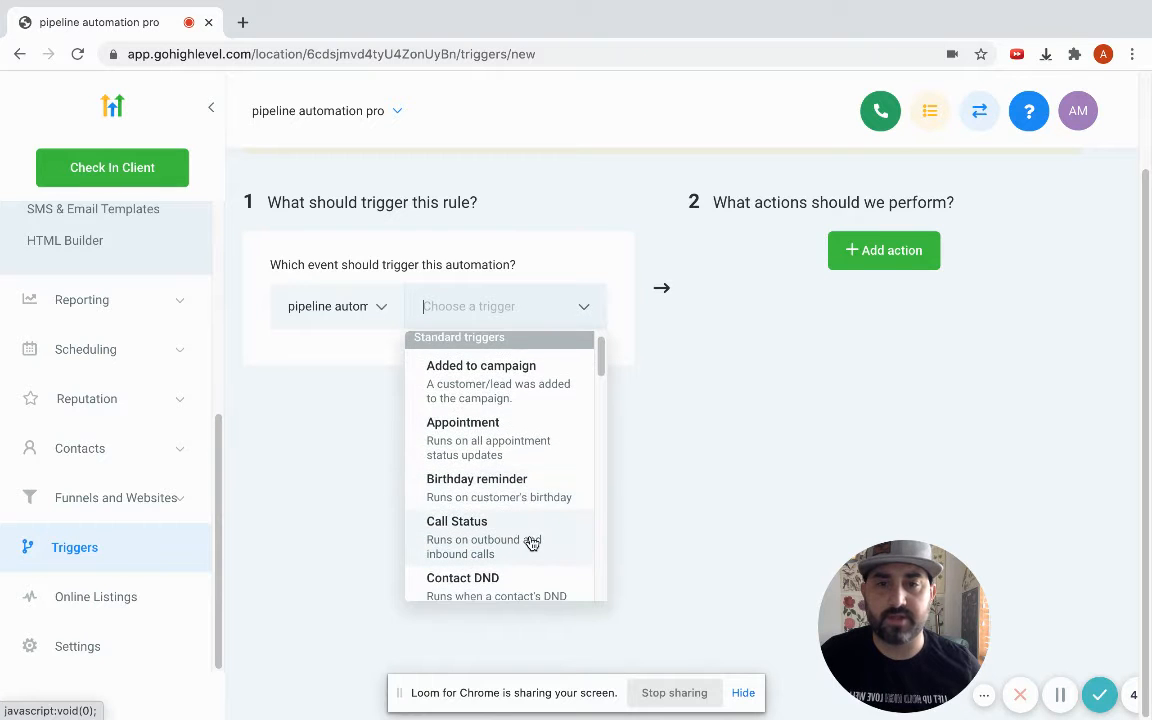
scroll(520, 530, "down", 3)
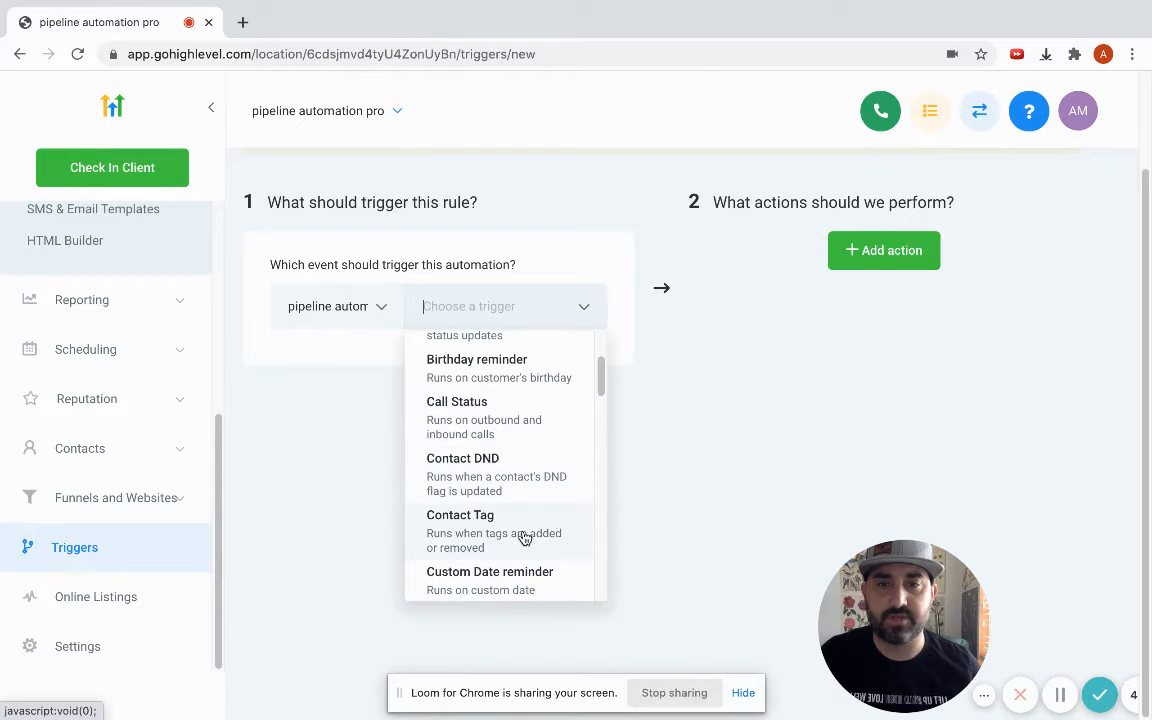
scroll(525, 533, "down", 3)
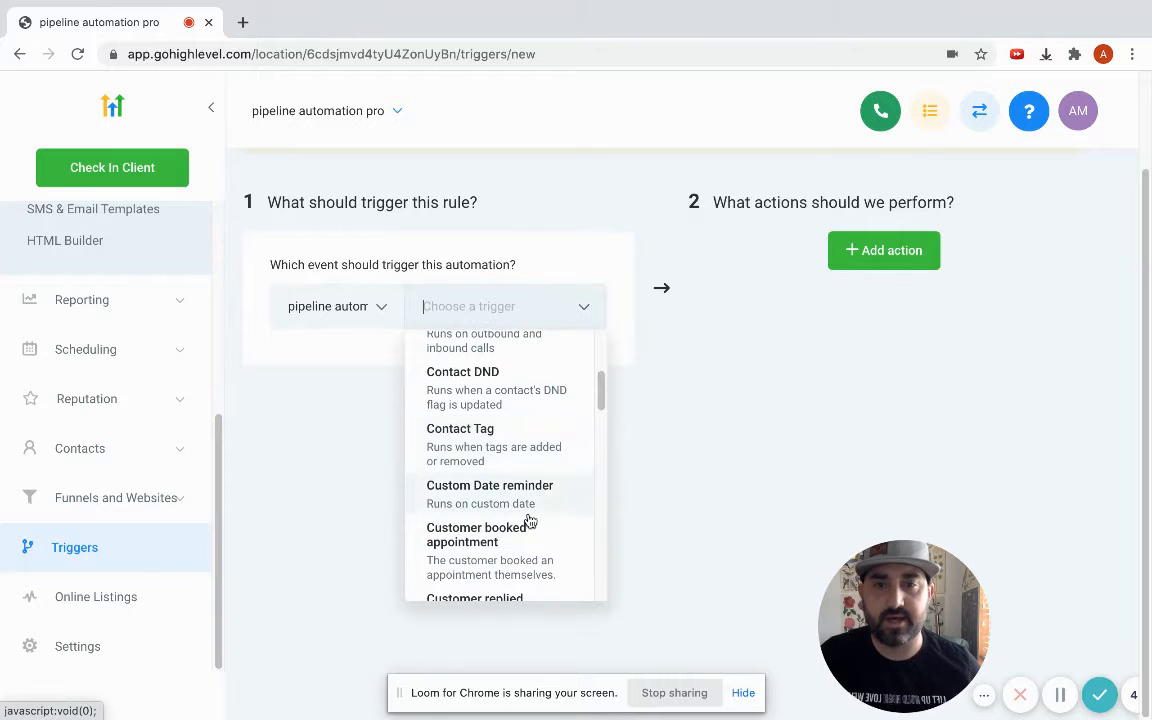
scroll(515, 505, "down", 1)
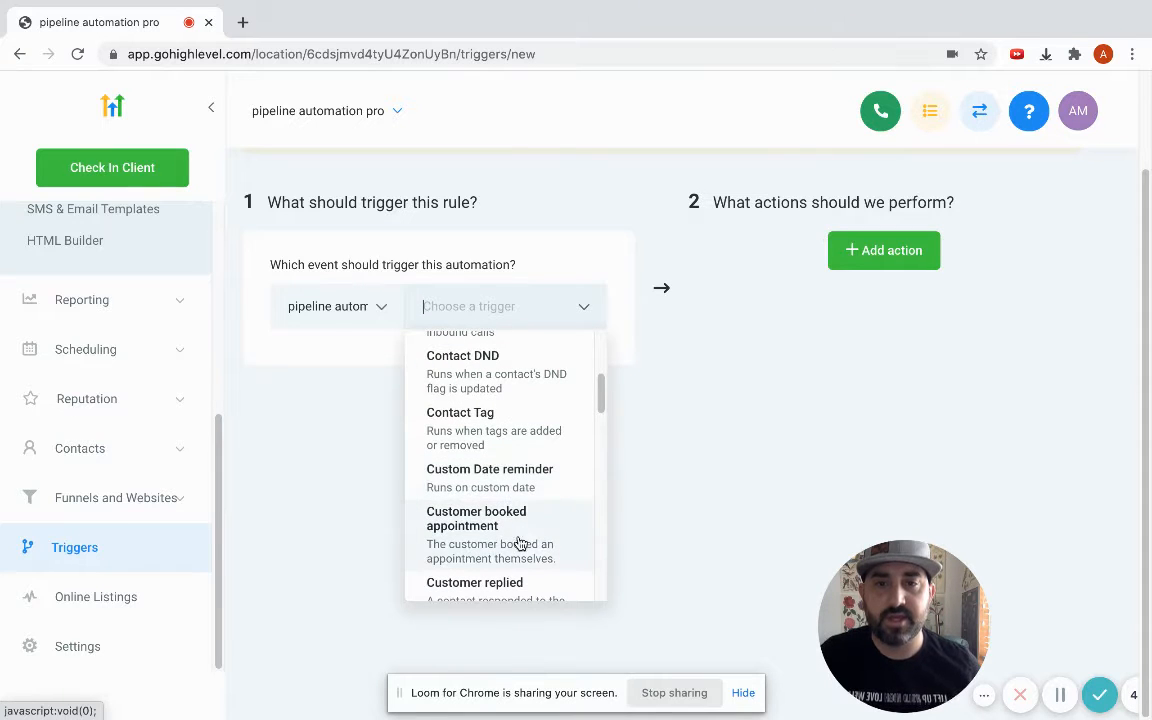
scroll(527, 539, "down", 1)
scroll(531, 528, "down", 1)
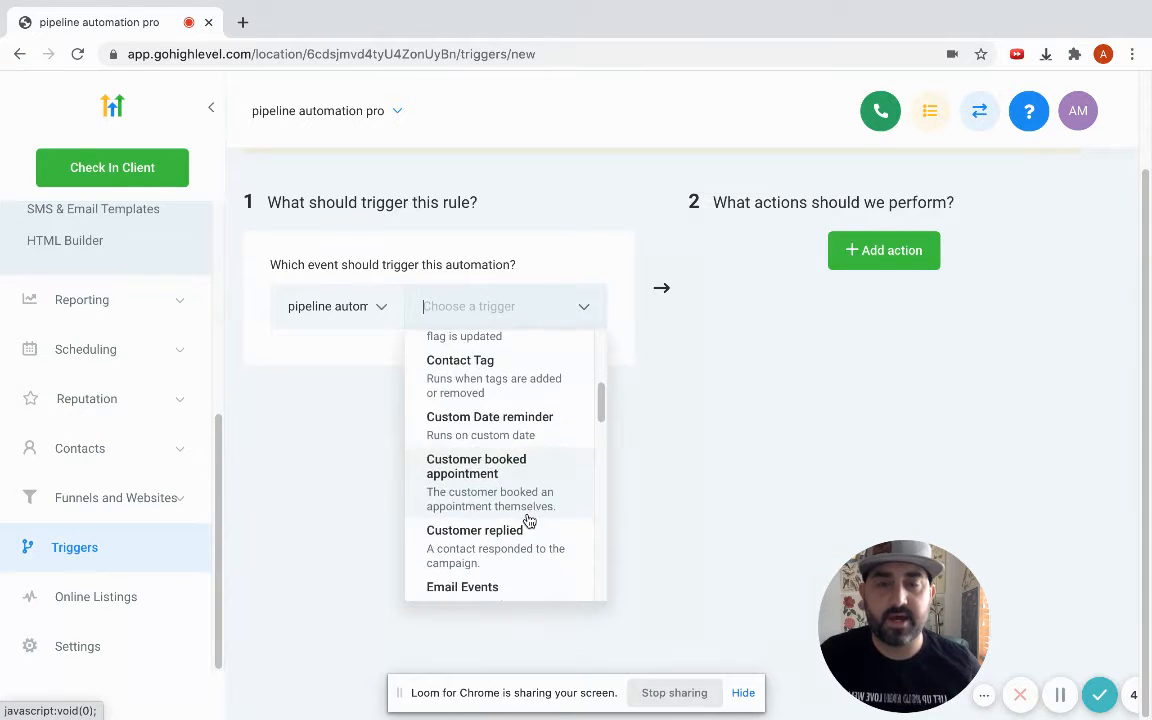
scroll(524, 530, "down", 5)
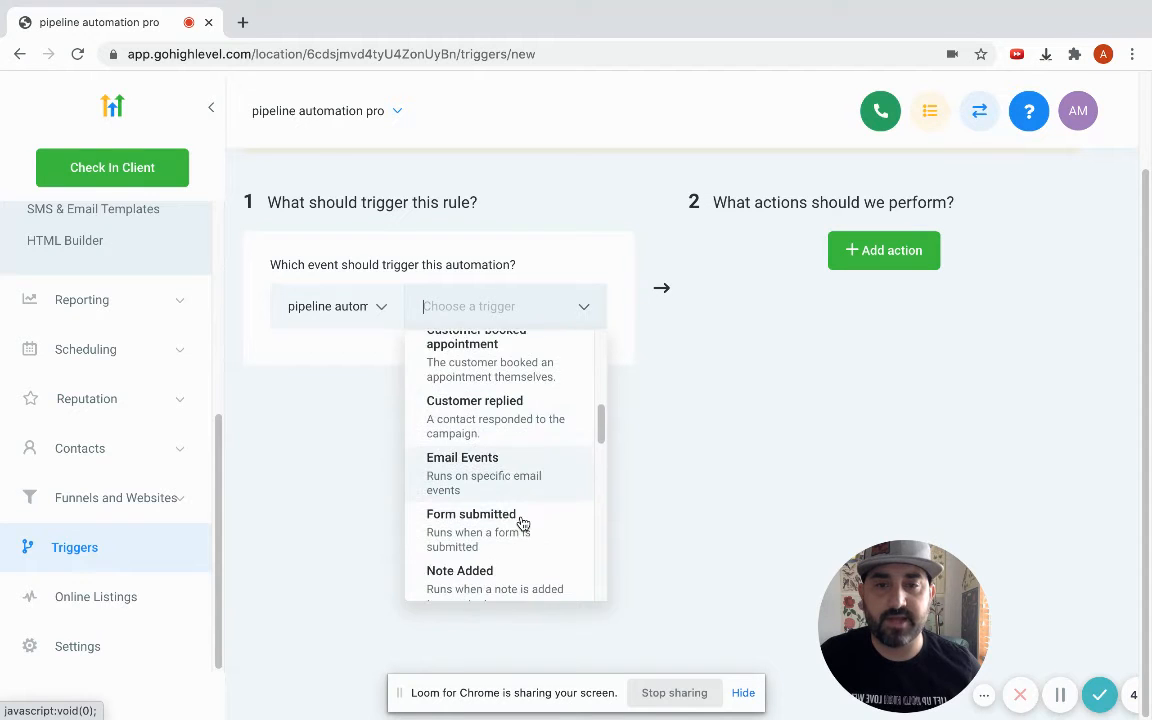
scroll(527, 510, "down", 4)
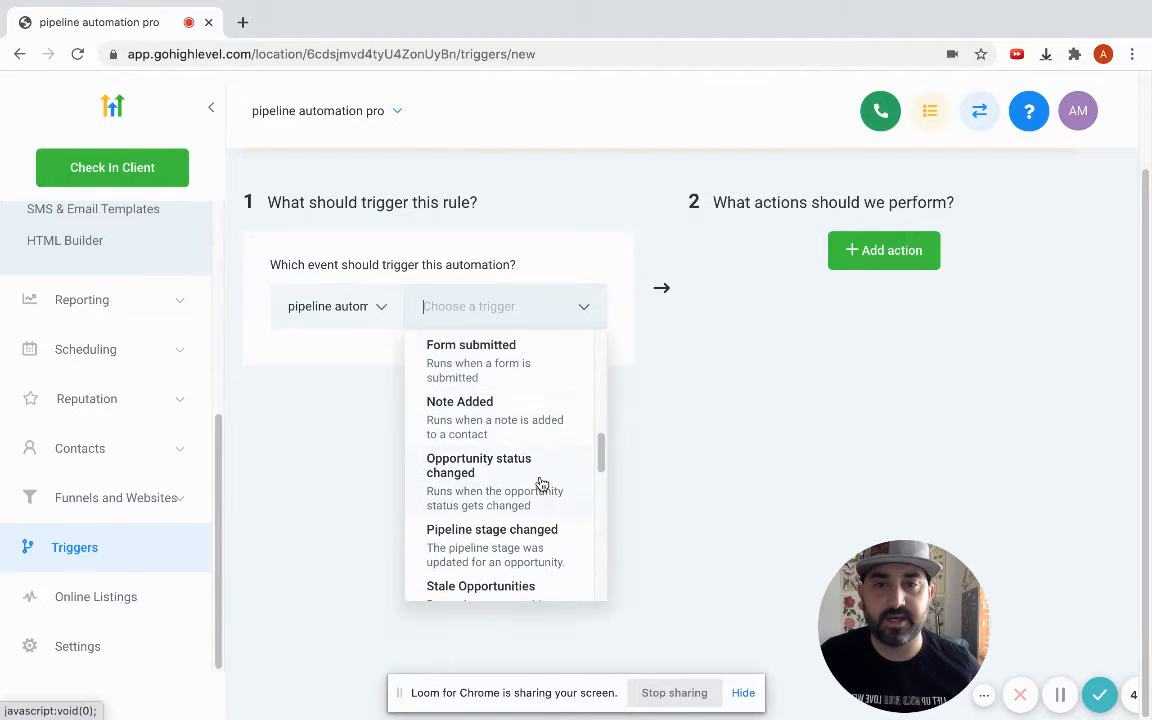
scroll(480, 537, "down", 6)
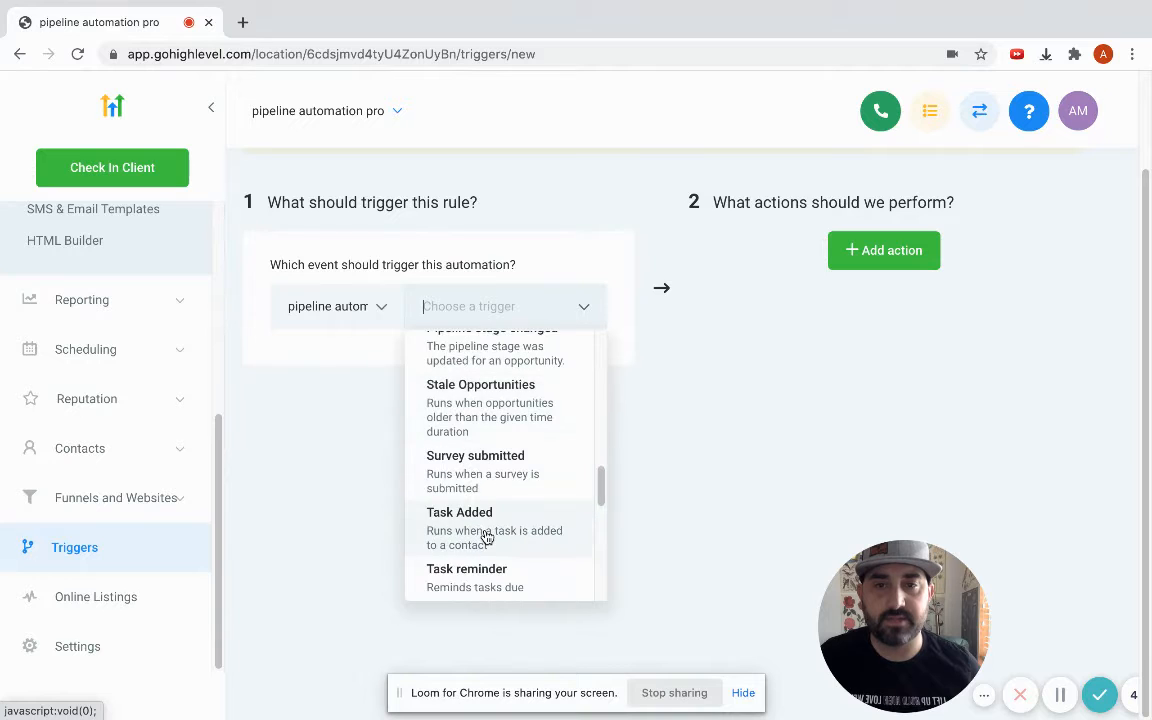
scroll(489, 540, "down", 5)
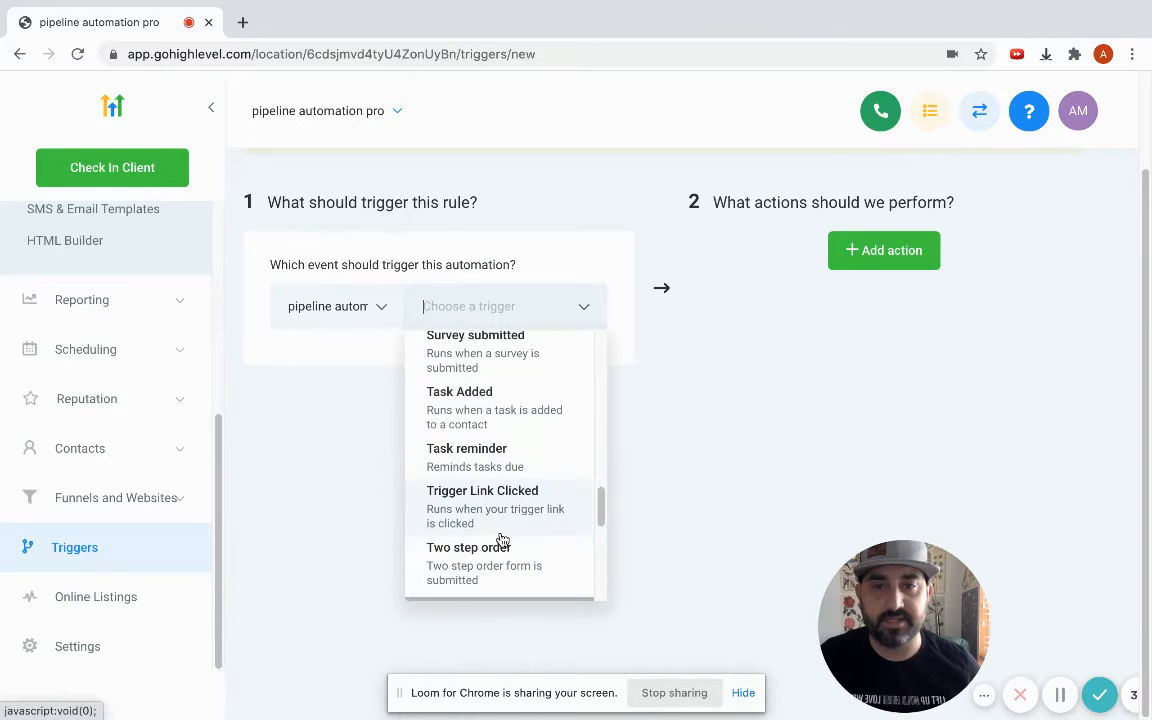
scroll(503, 540, "down", 12)
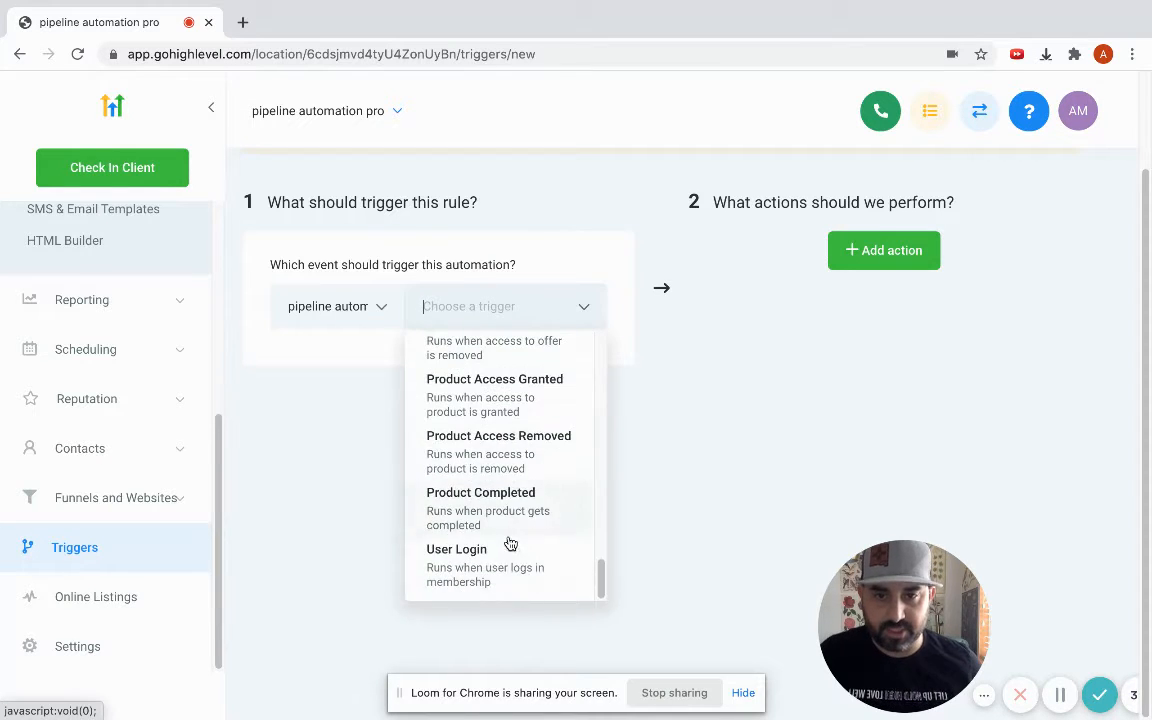
scroll(515, 546, "up", 20)
scroll(517, 544, "down", 3)
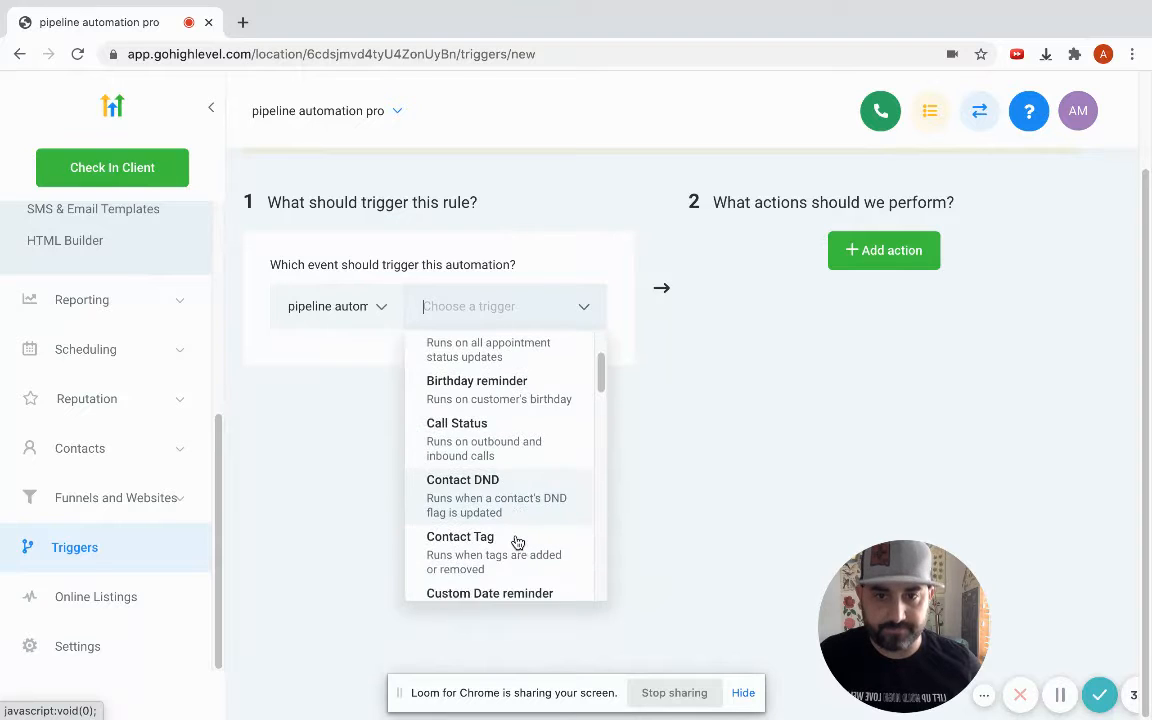
scroll(517, 540, "down", 5)
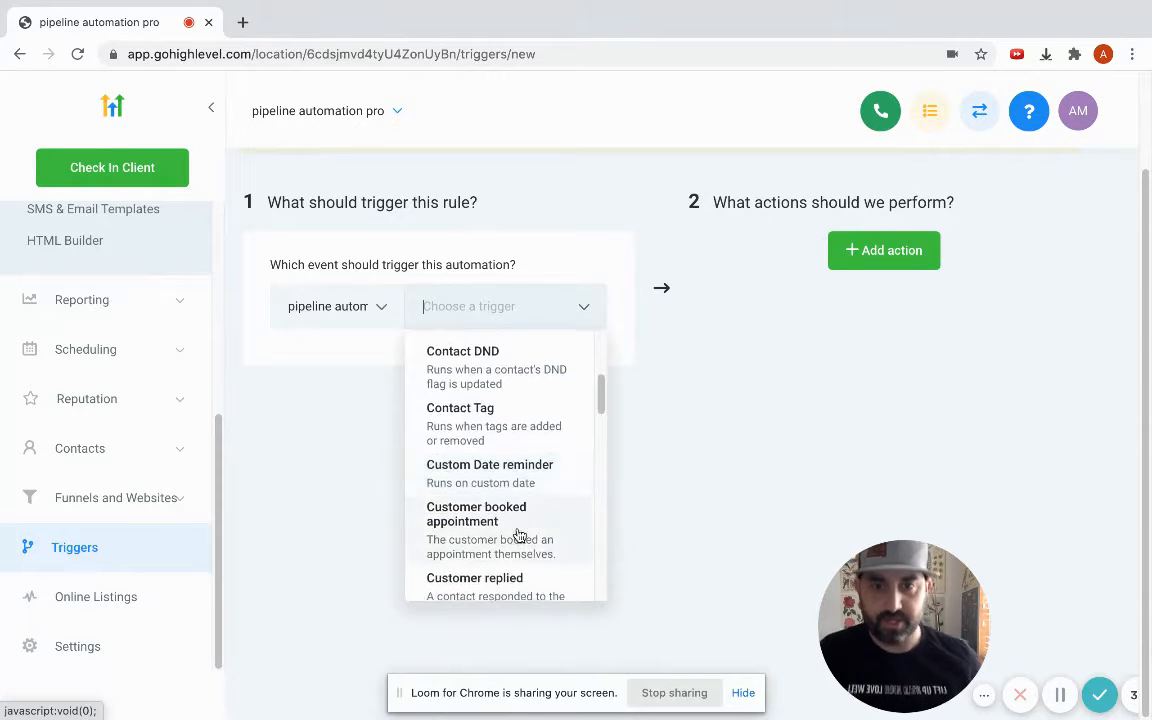
scroll(516, 530, "down", 6)
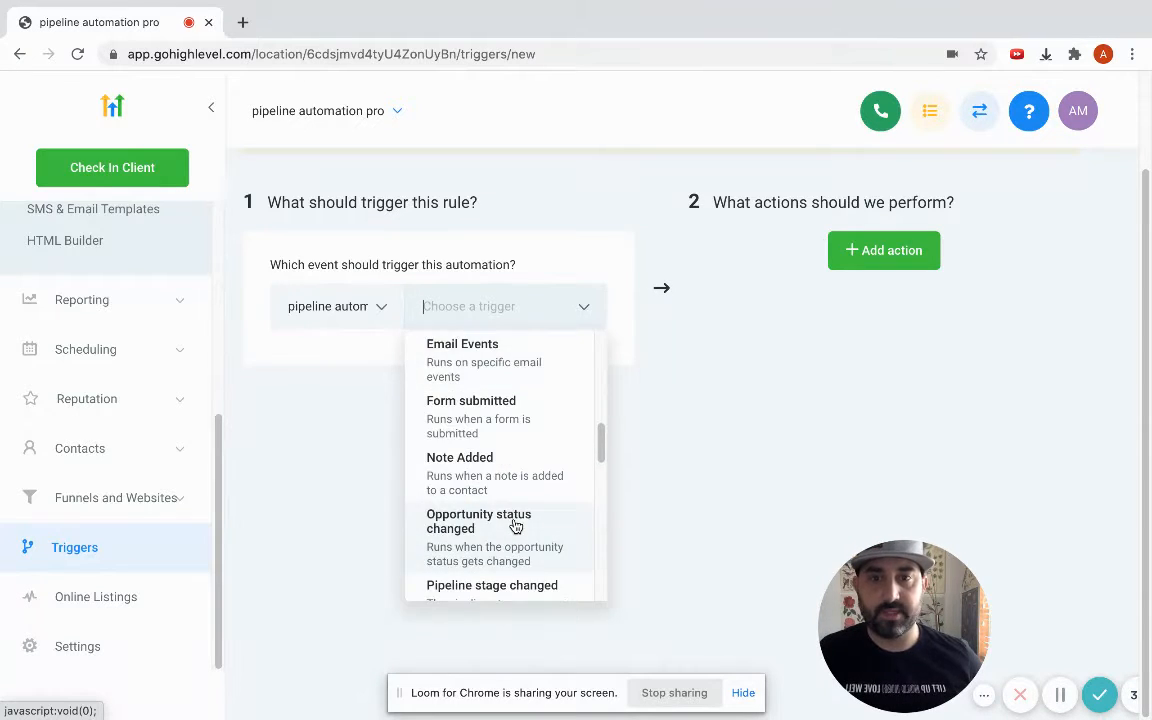
left_click(456, 424)
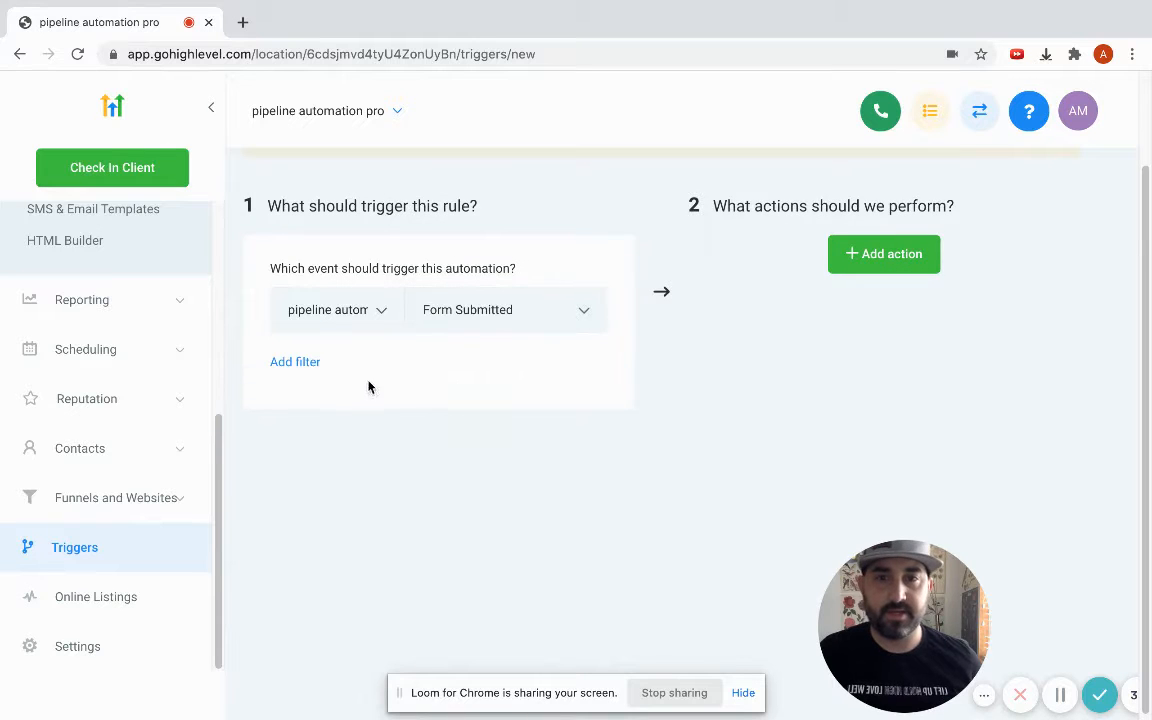
Add a Form Is filter set to the New Agent Opt In form.
left_click(292, 364)
left_click(381, 399)
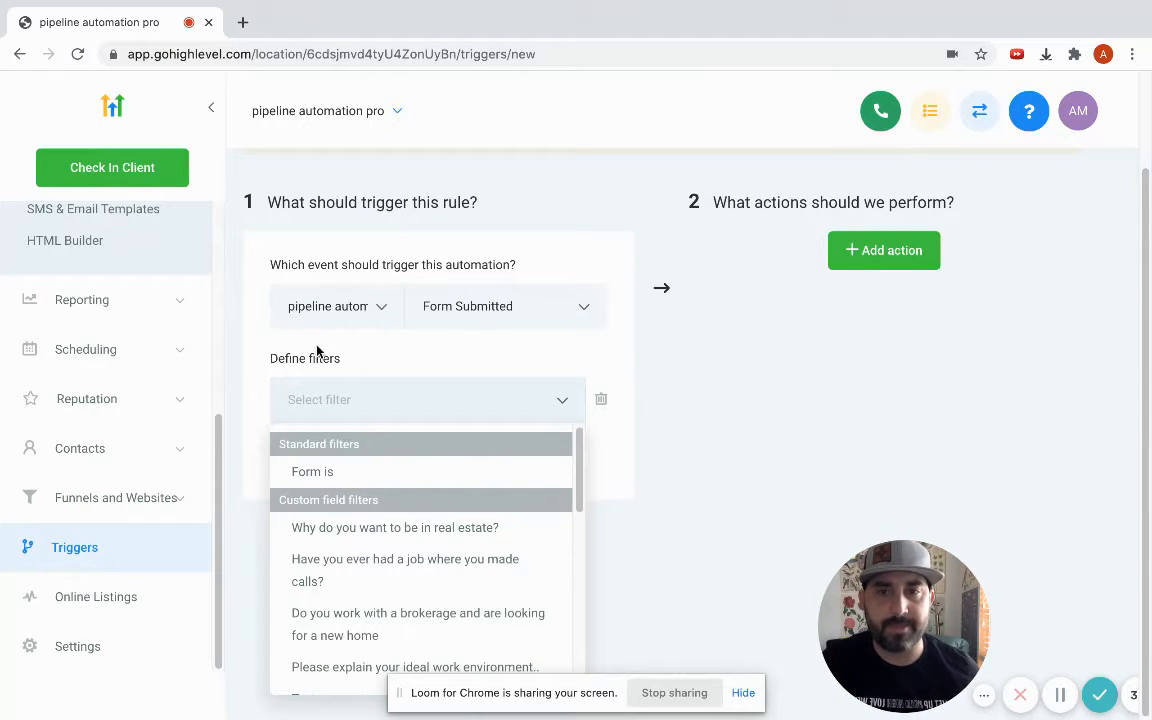
left_click(312, 471)
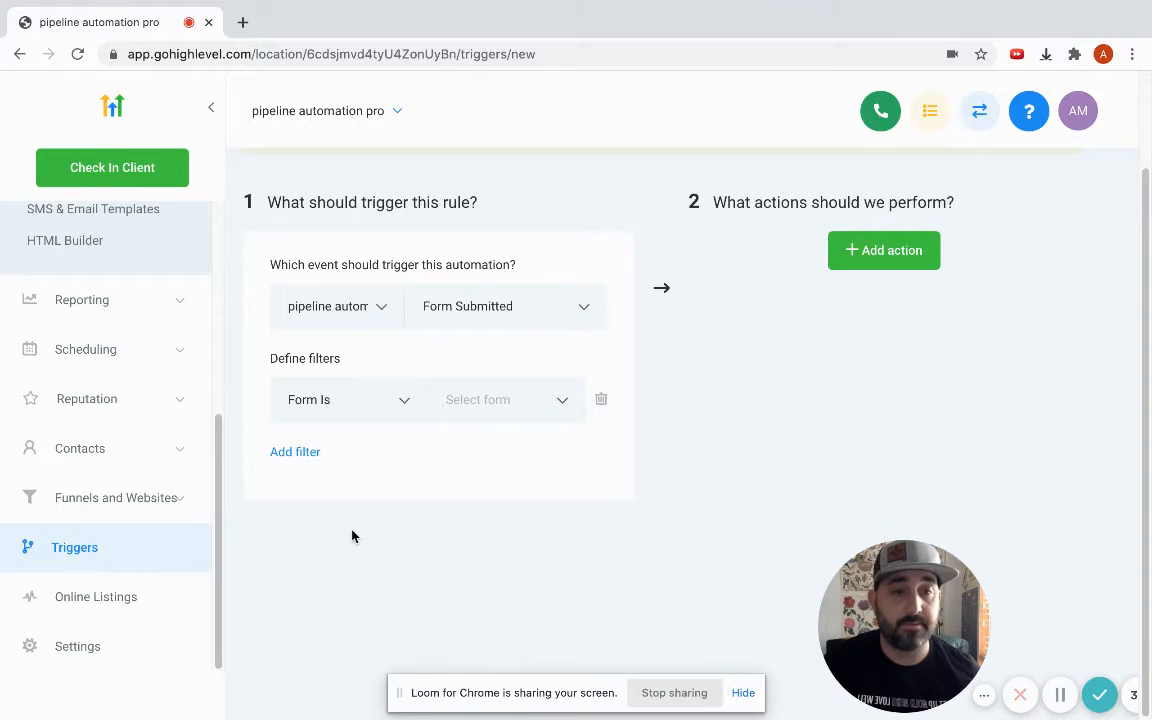
left_click(507, 404)
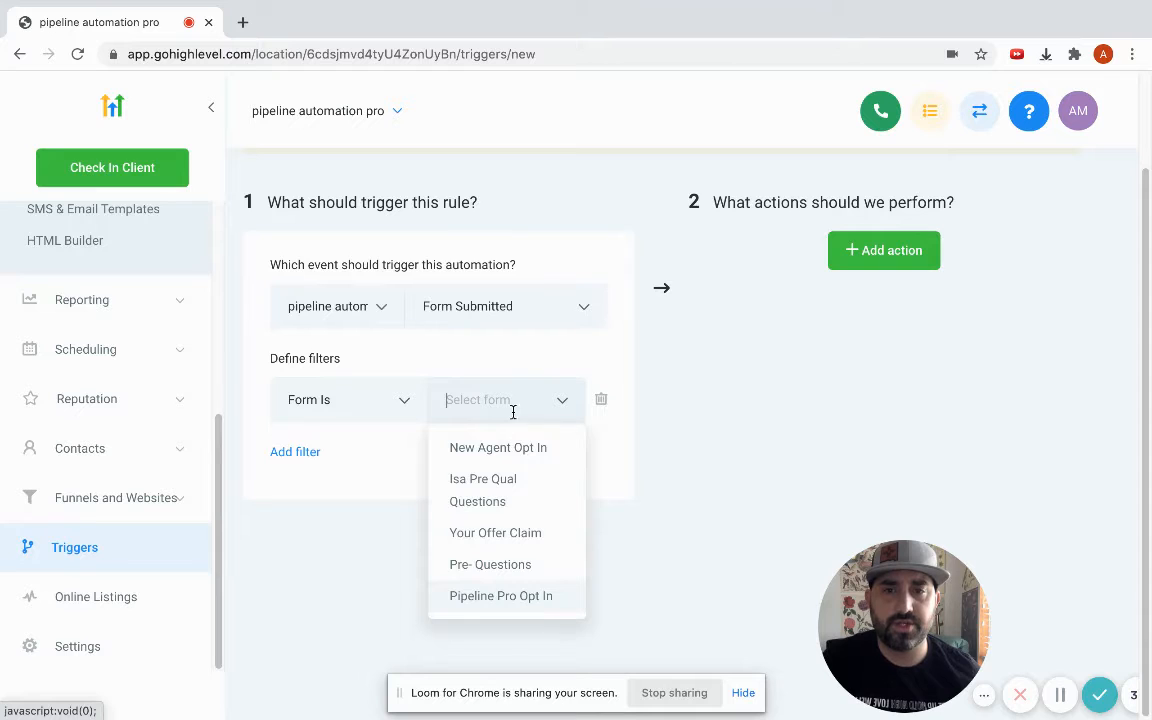
left_click(507, 449)
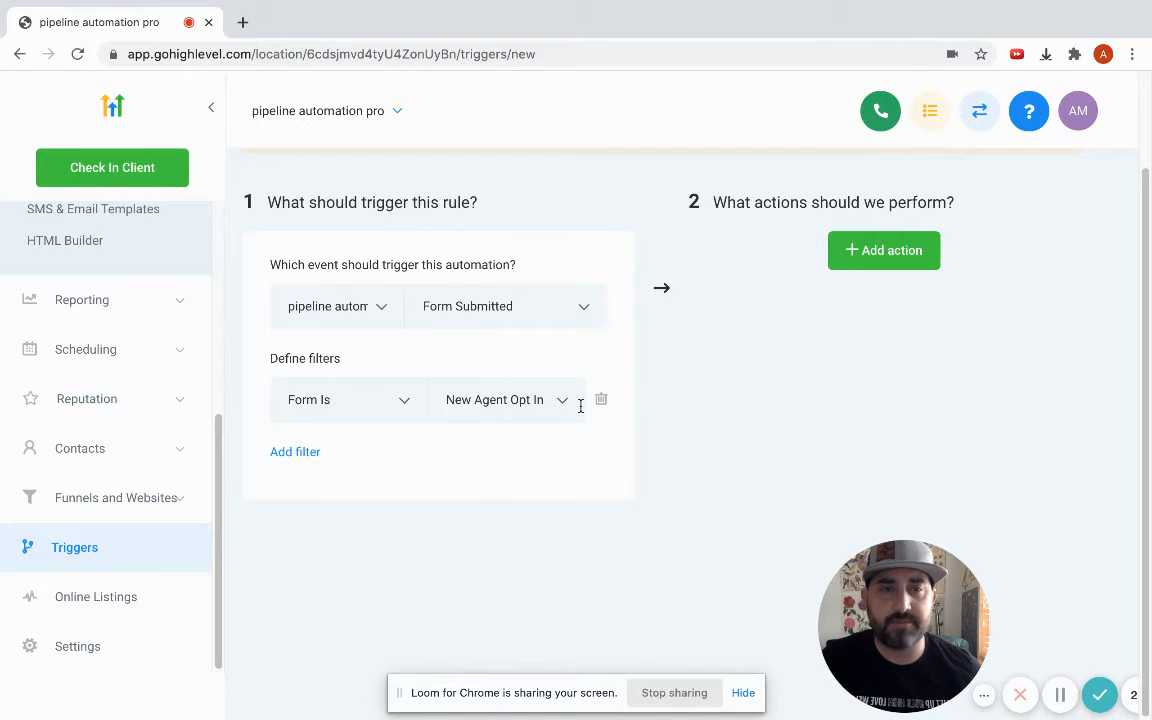
Add an Add Contact Tag action that applies the tag newagentoptin.
left_click(882, 251)
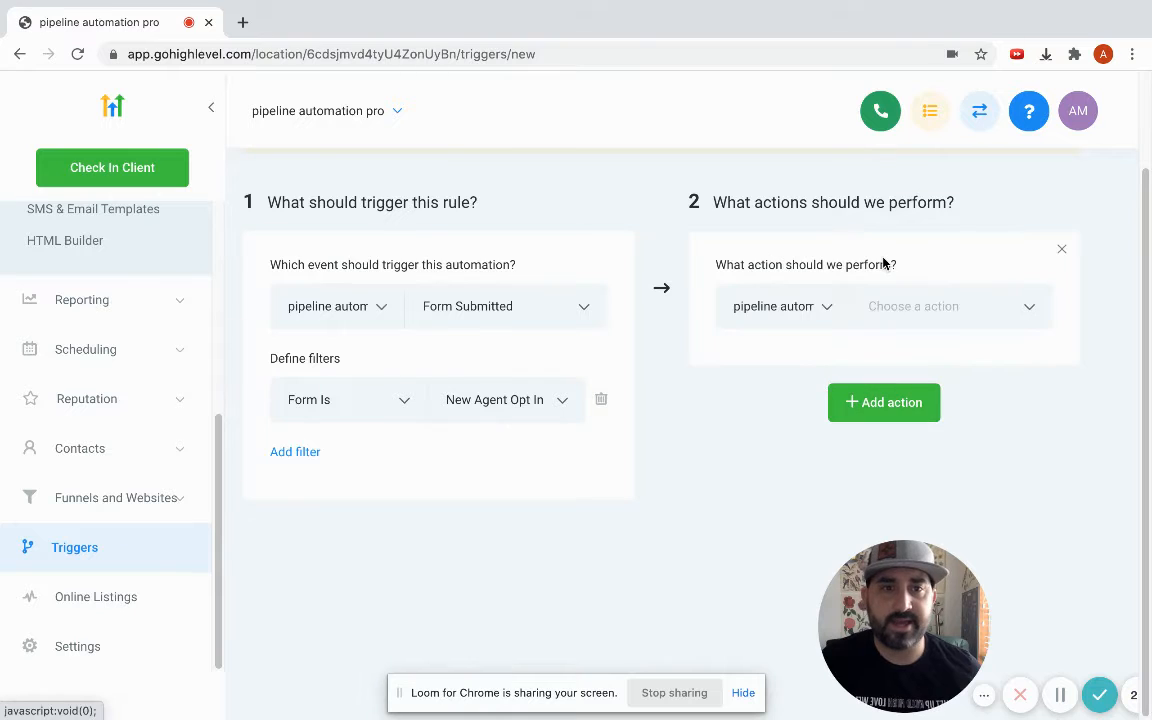
left_click(921, 306)
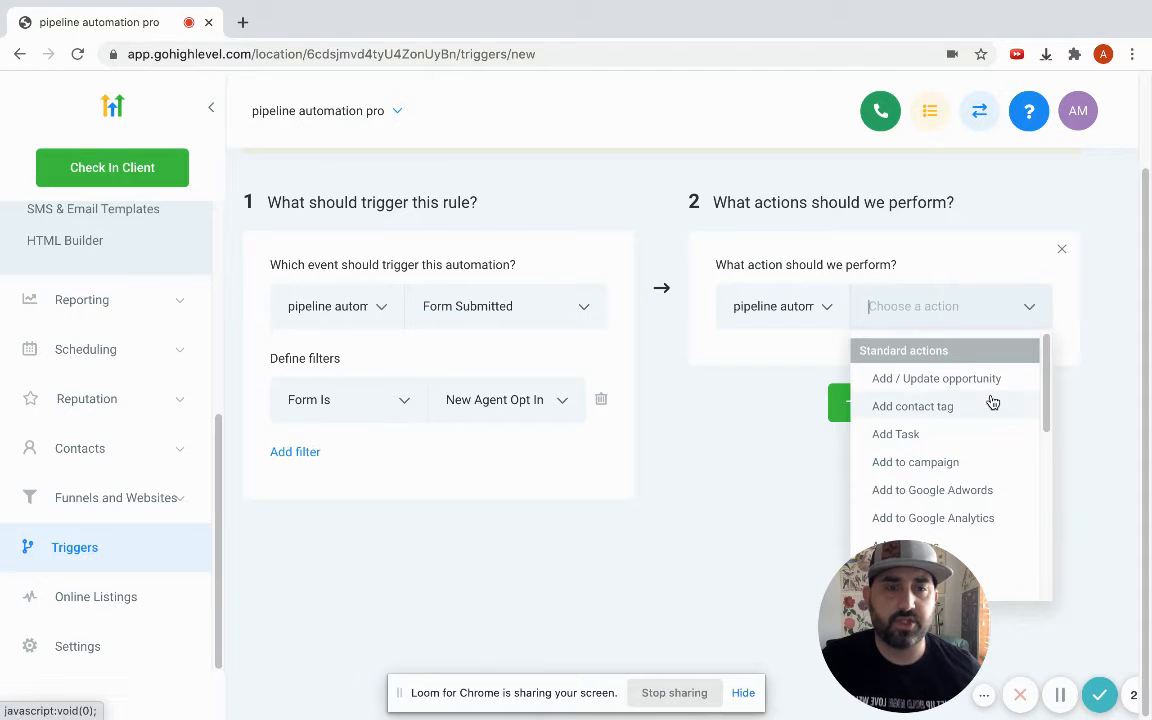
left_click(950, 408)
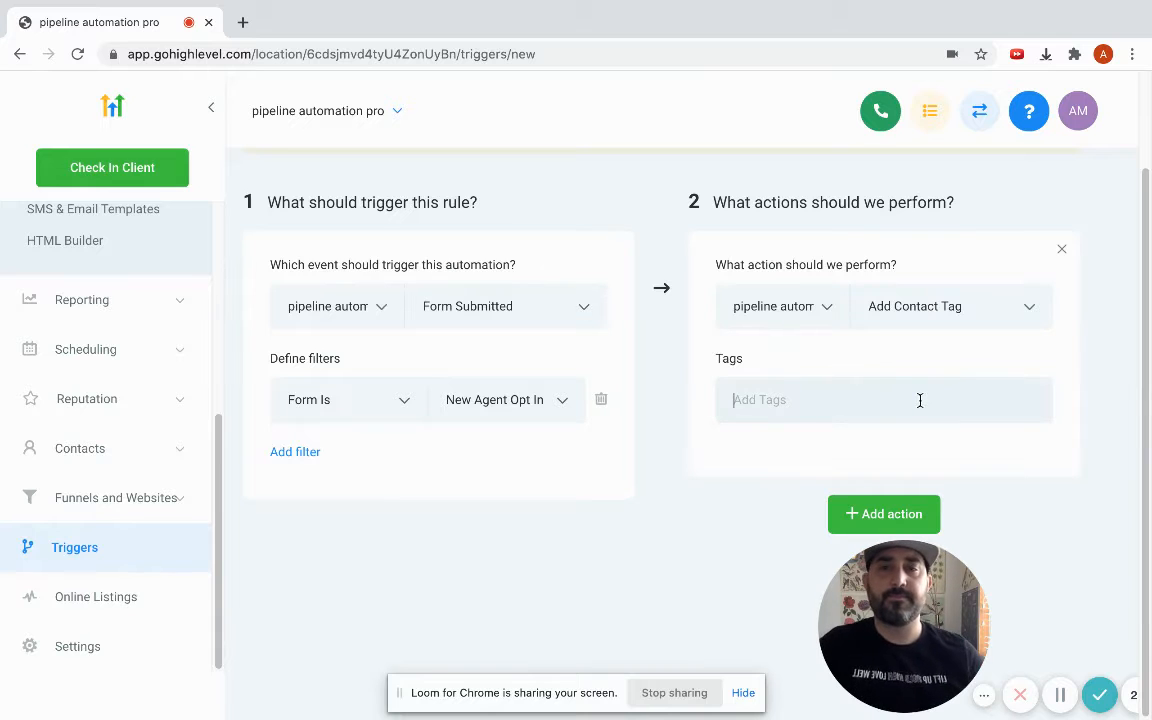
type("NewA")
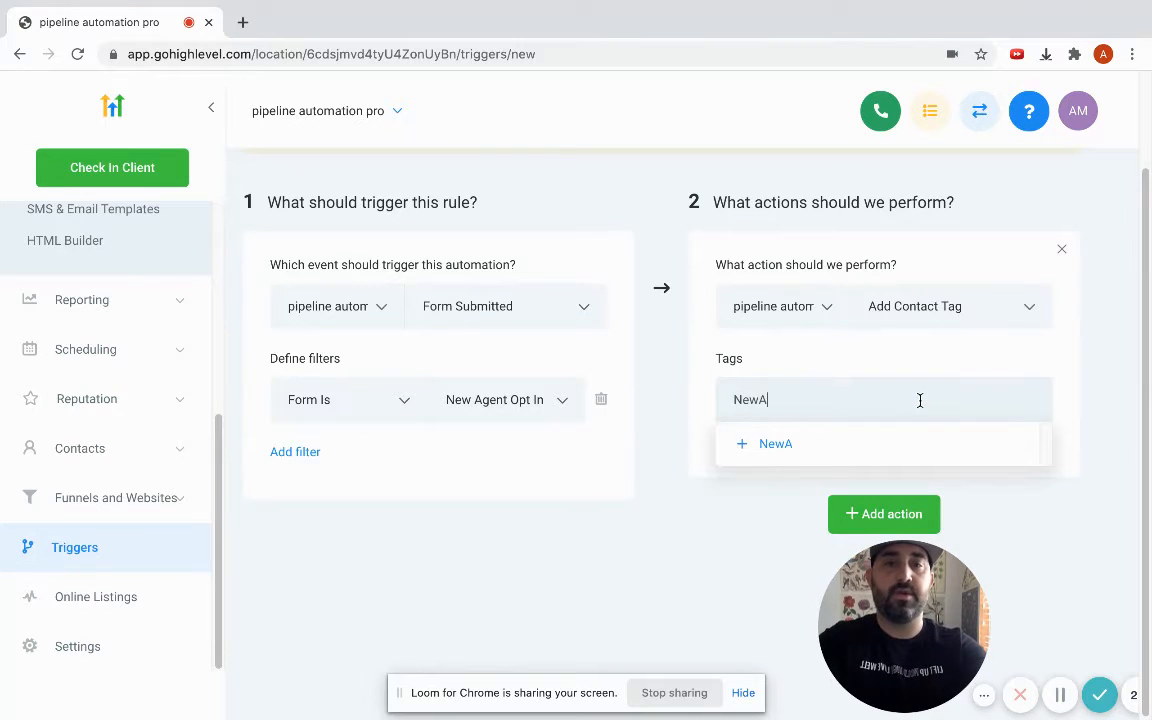
type("gentOptin")
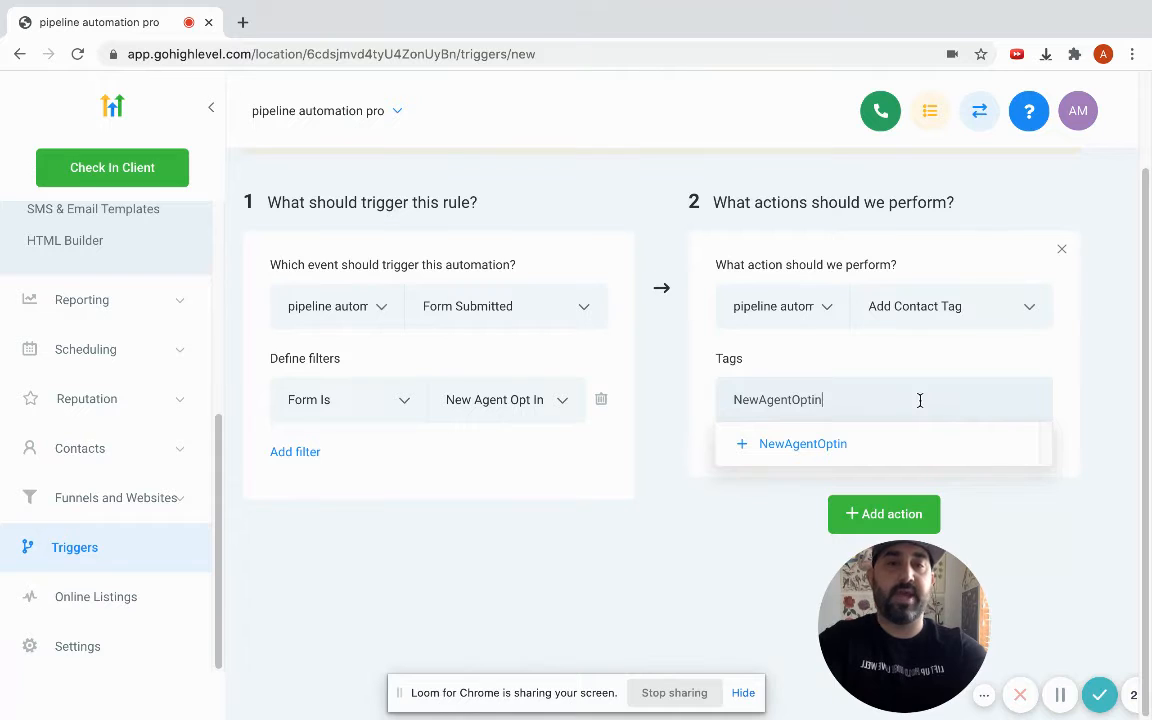
left_click(843, 452)
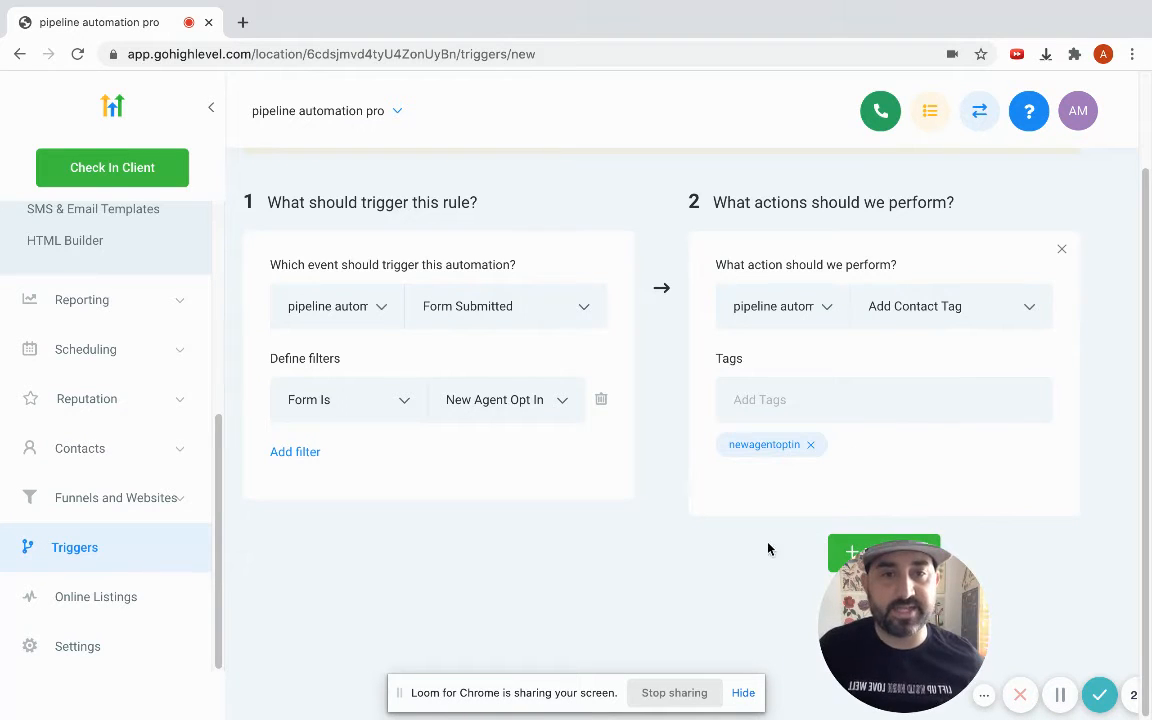
Add a second action, Add To Campaign, and choose the Test campaign.
left_click_drag(860, 620, 50, 708)
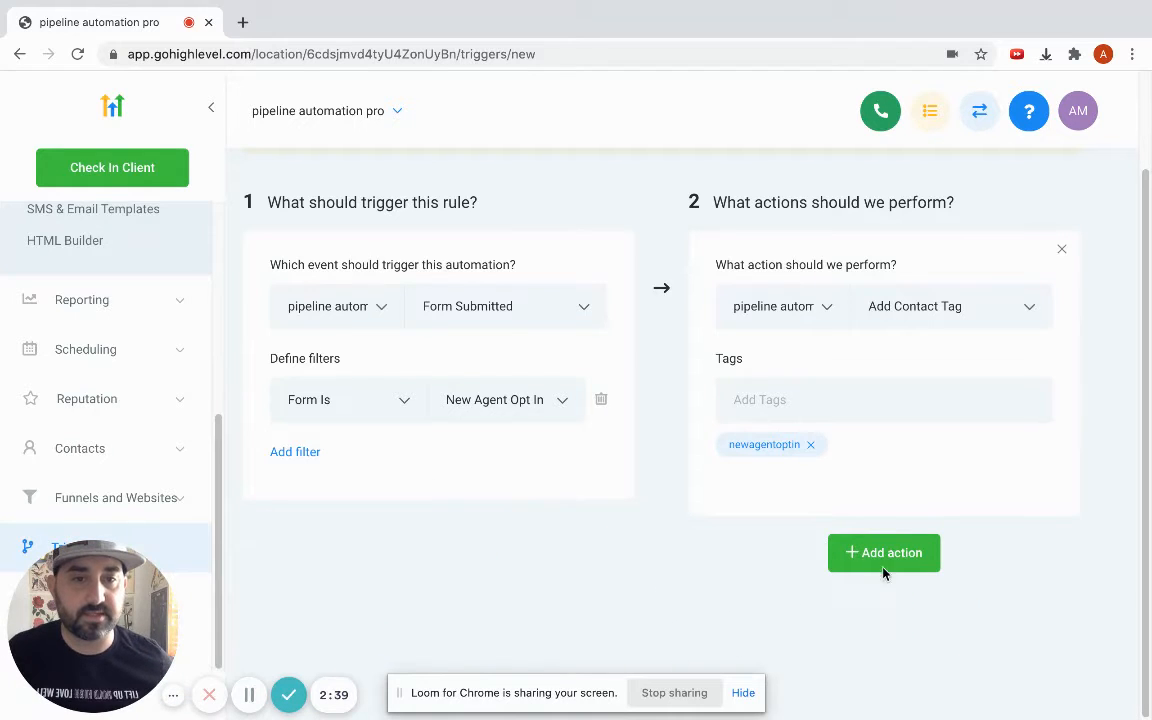
left_click(905, 556)
scroll(913, 562, "down", 1)
left_click(956, 556)
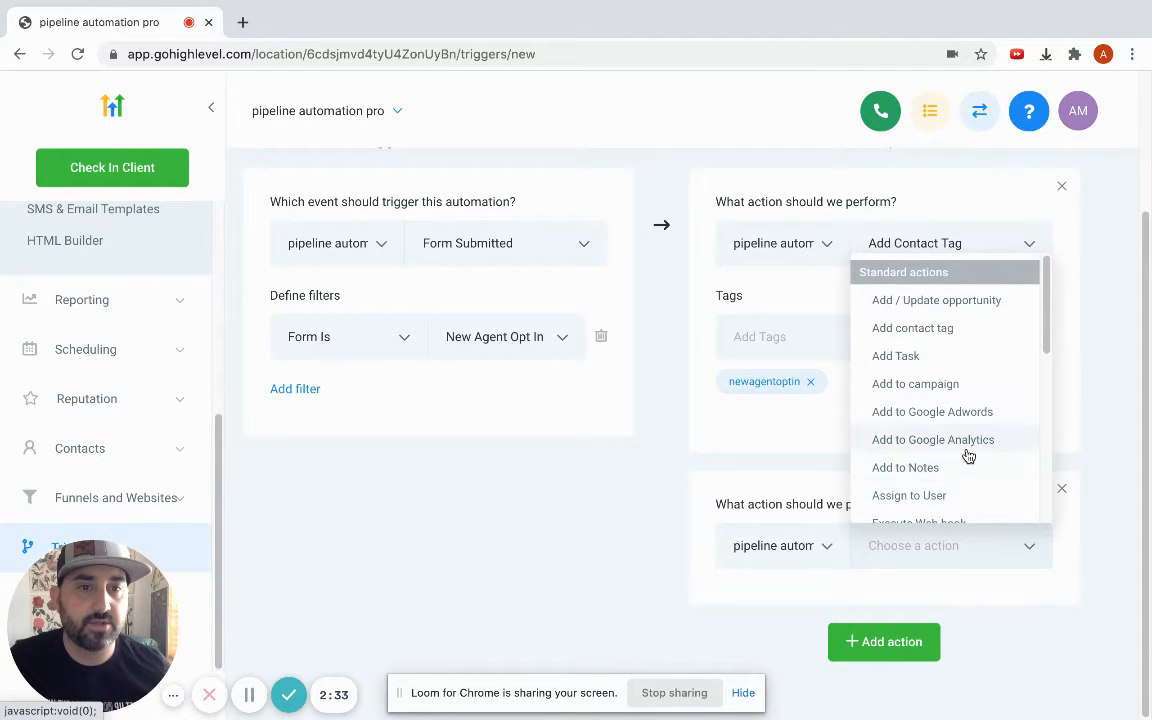
scroll(970, 457, "down", 1)
scroll(972, 456, "down", 3)
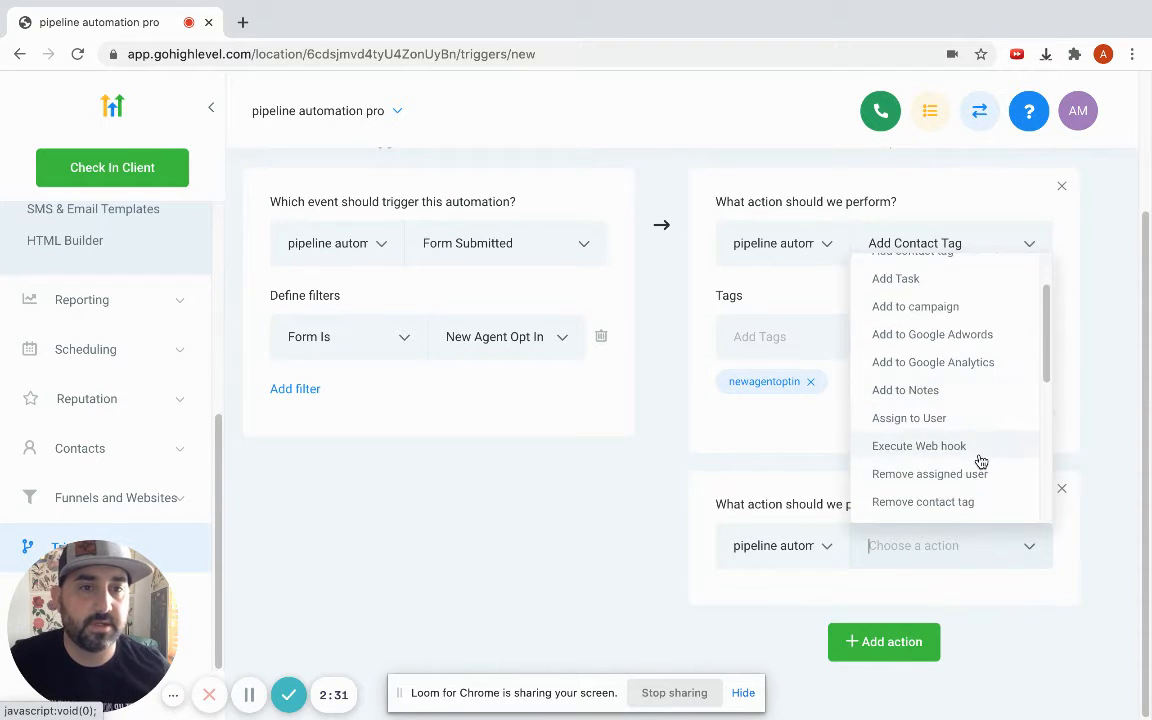
scroll(998, 454, "up", 4)
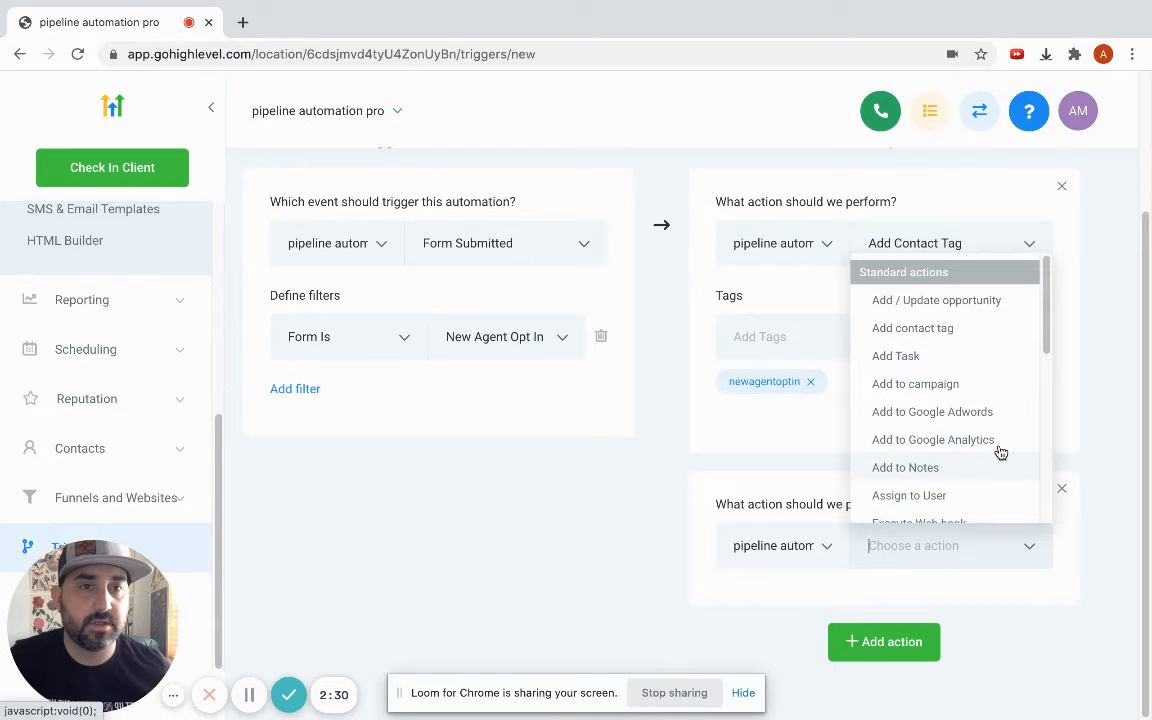
left_click(956, 386)
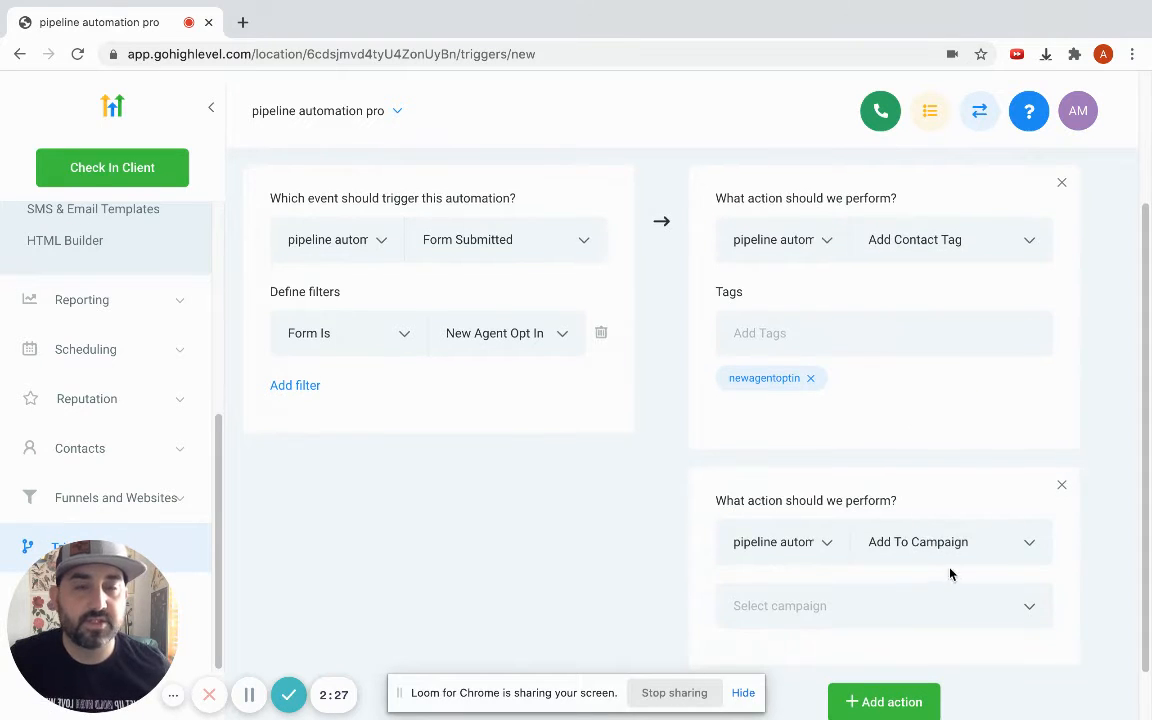
scroll(952, 569, "down", 1)
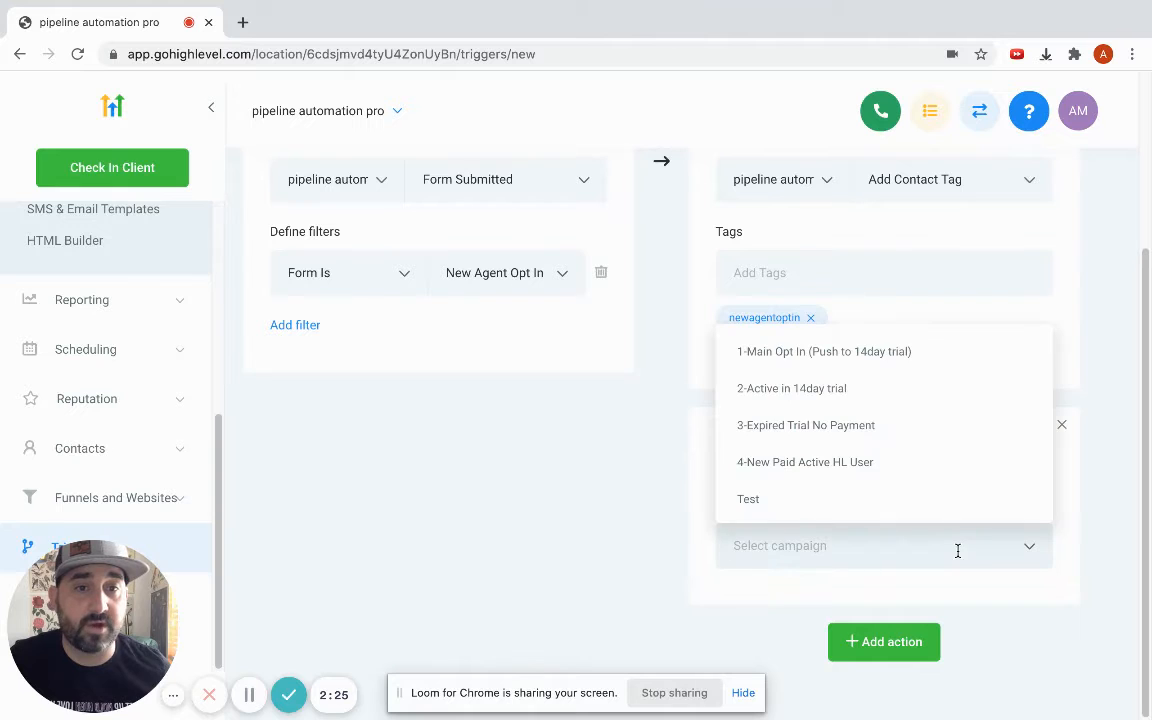
left_click(762, 495)
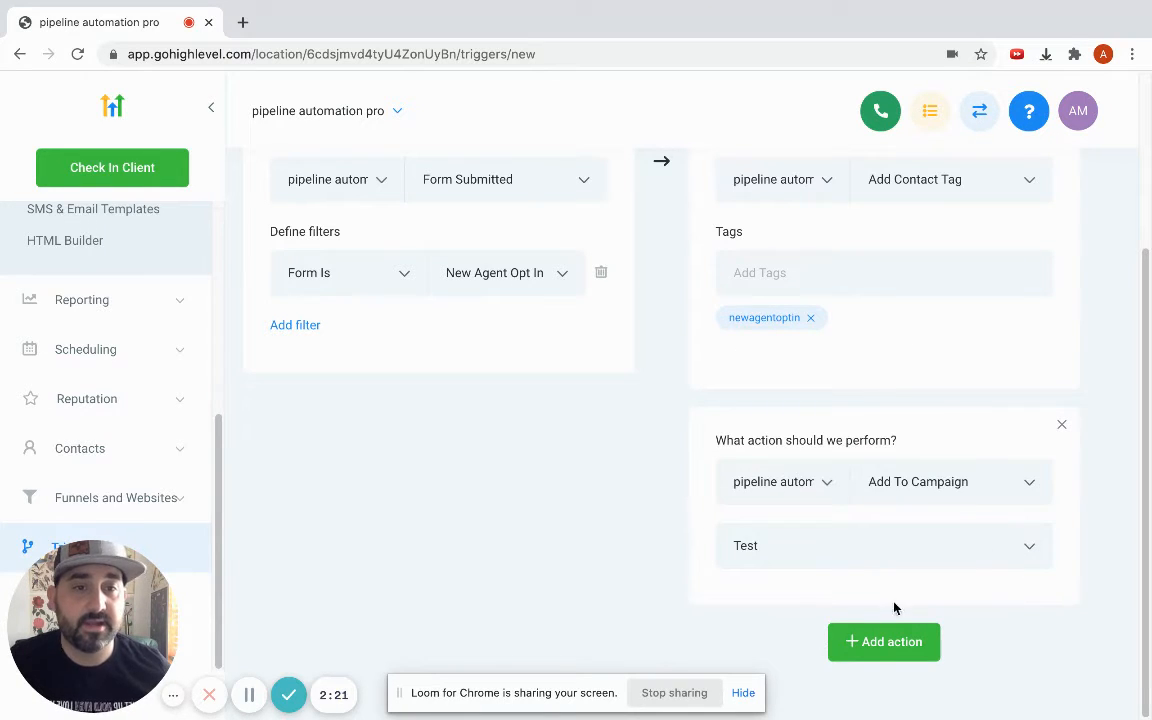
Add a Send Notification action, look over its title and message fields, and remove it again.
left_click(893, 642)
scroll(964, 581, "down", 2)
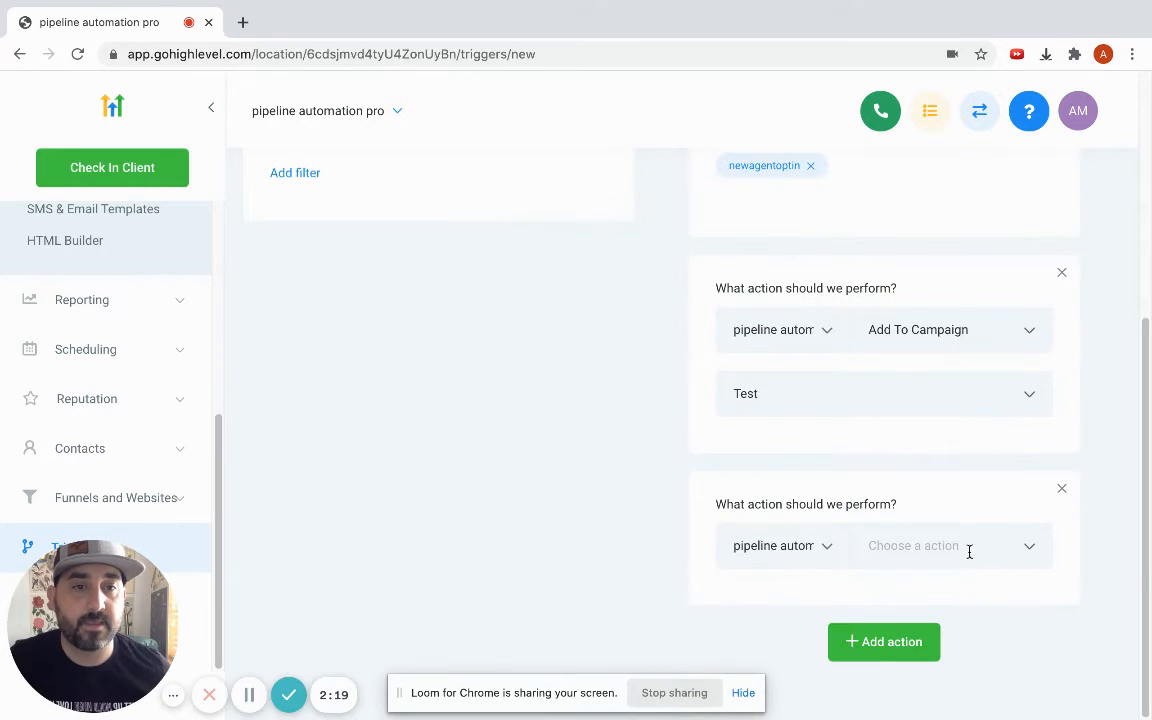
left_click(969, 551)
scroll(1000, 429, "down", 3)
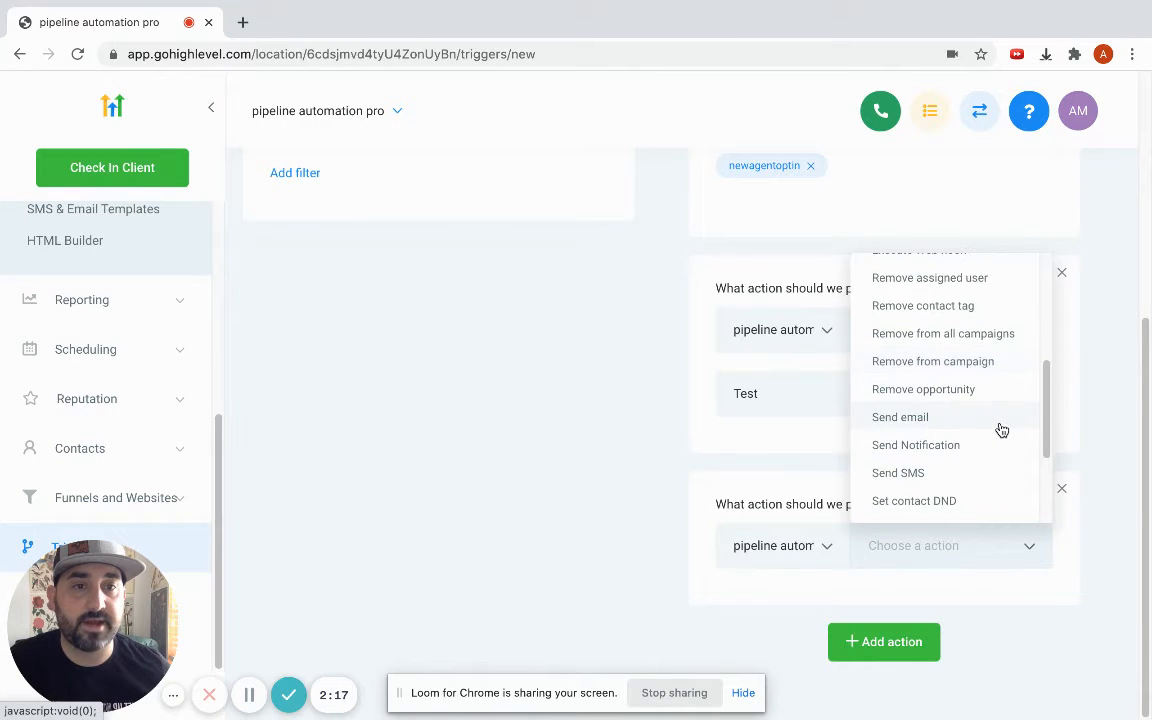
left_click(922, 456)
scroll(980, 586, "down", 5)
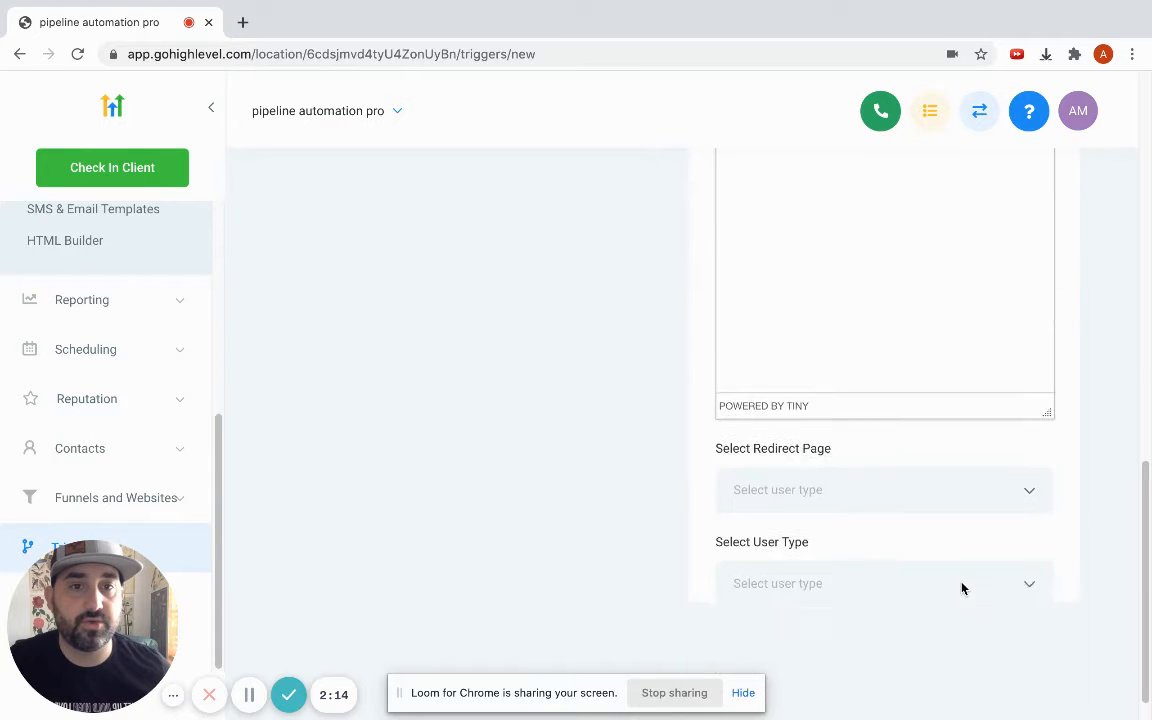
scroll(962, 588, "up", 5)
left_click(869, 458)
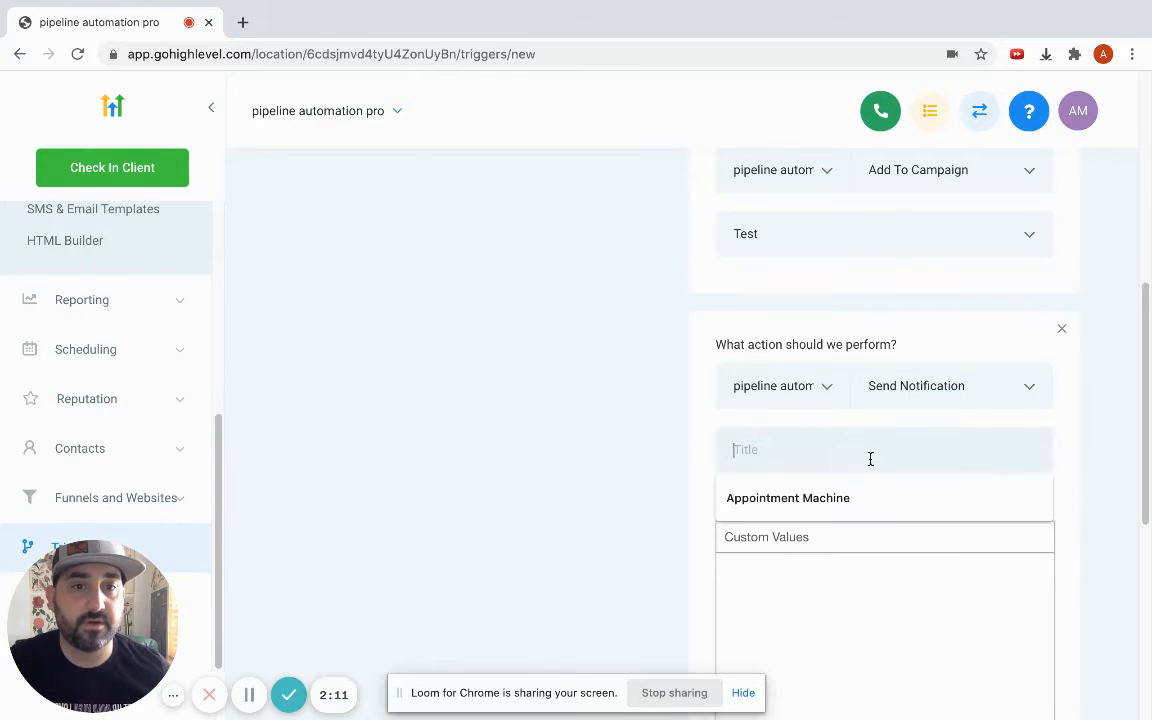
scroll(874, 468, "down", 5)
scroll(880, 600, "down", 1)
scroll(893, 583, "down", 2)
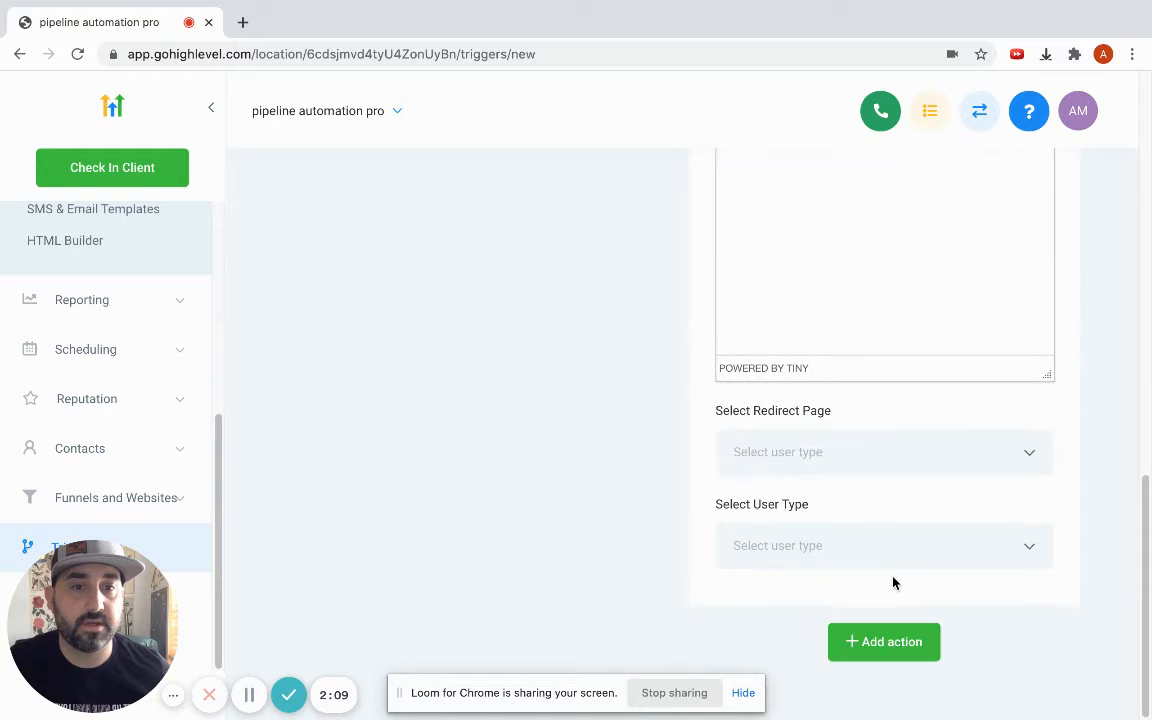
scroll(895, 584, "up", 5)
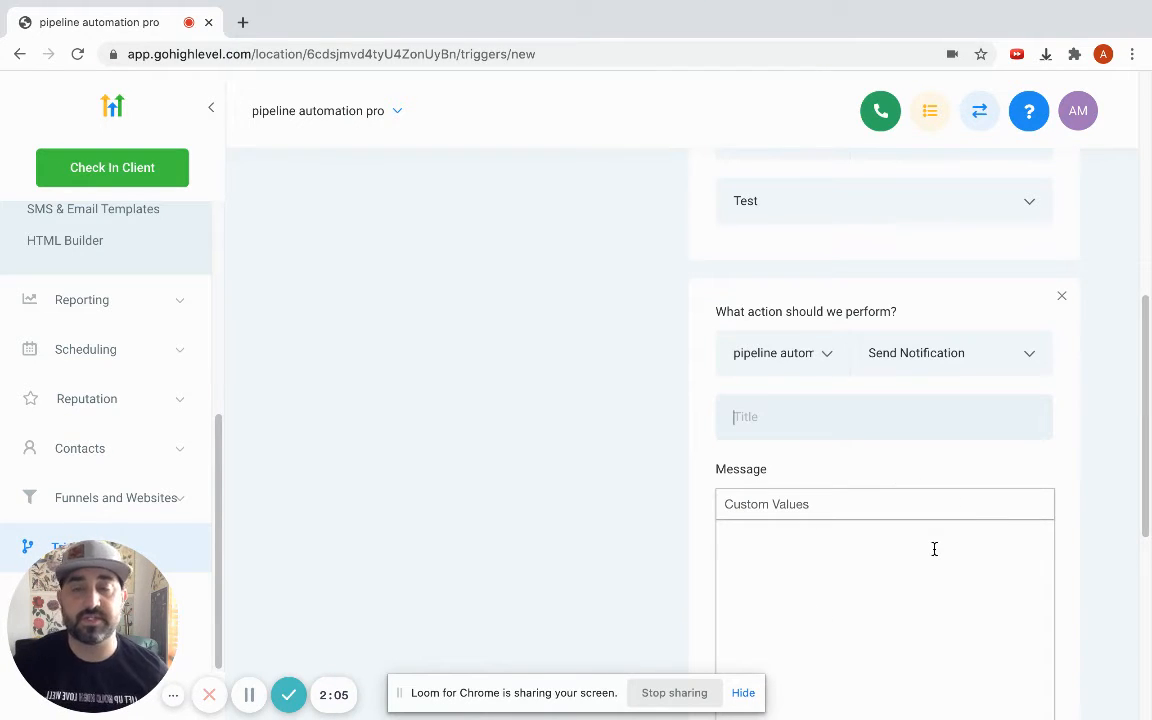
left_click(1060, 297)
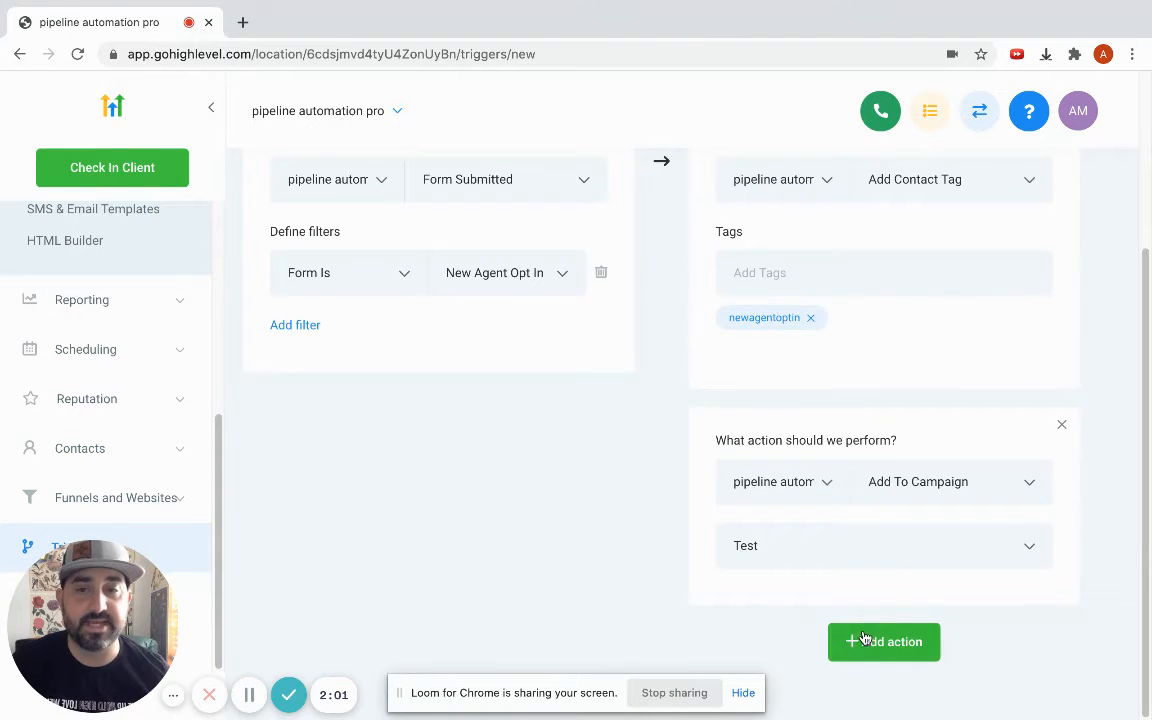
Save the trigger and set its status to Active.
scroll(513, 499, "up", 1)
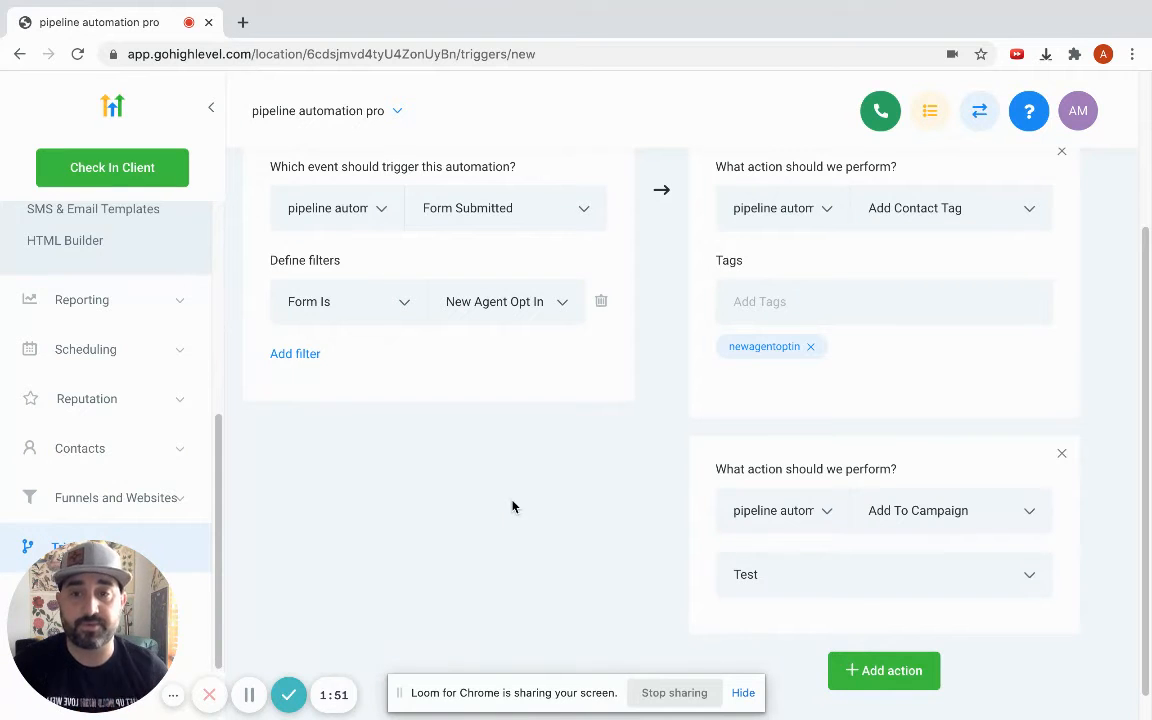
scroll(692, 557, "up", 2)
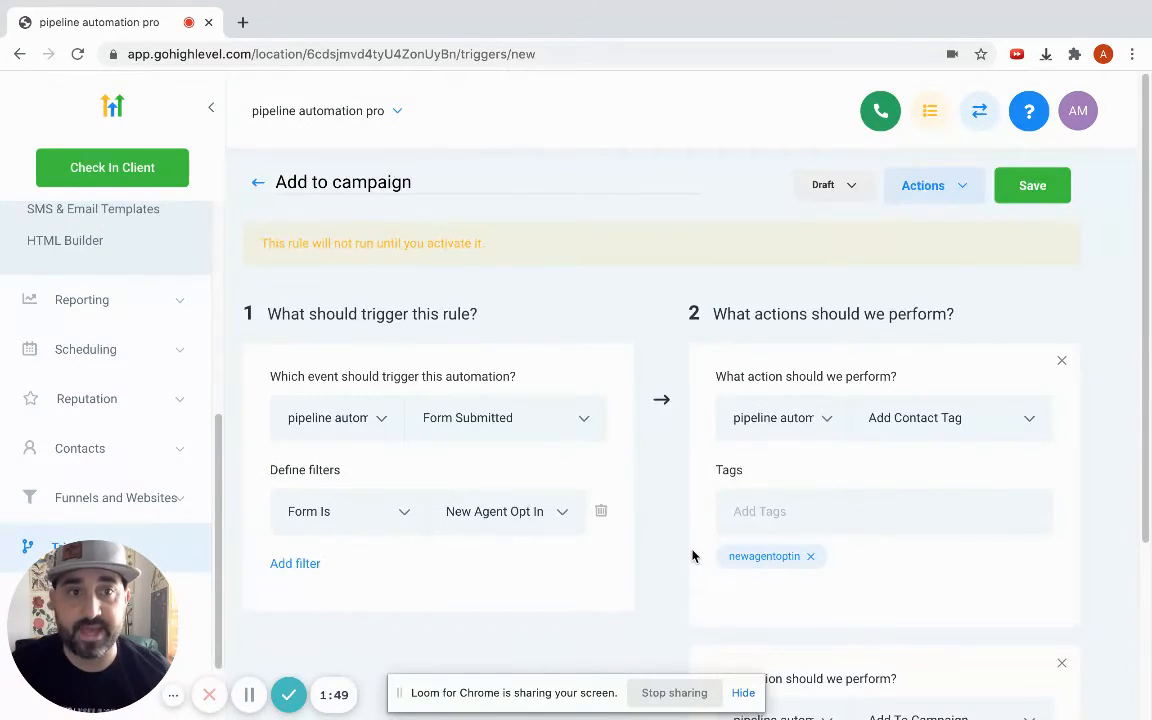
left_click(1006, 200)
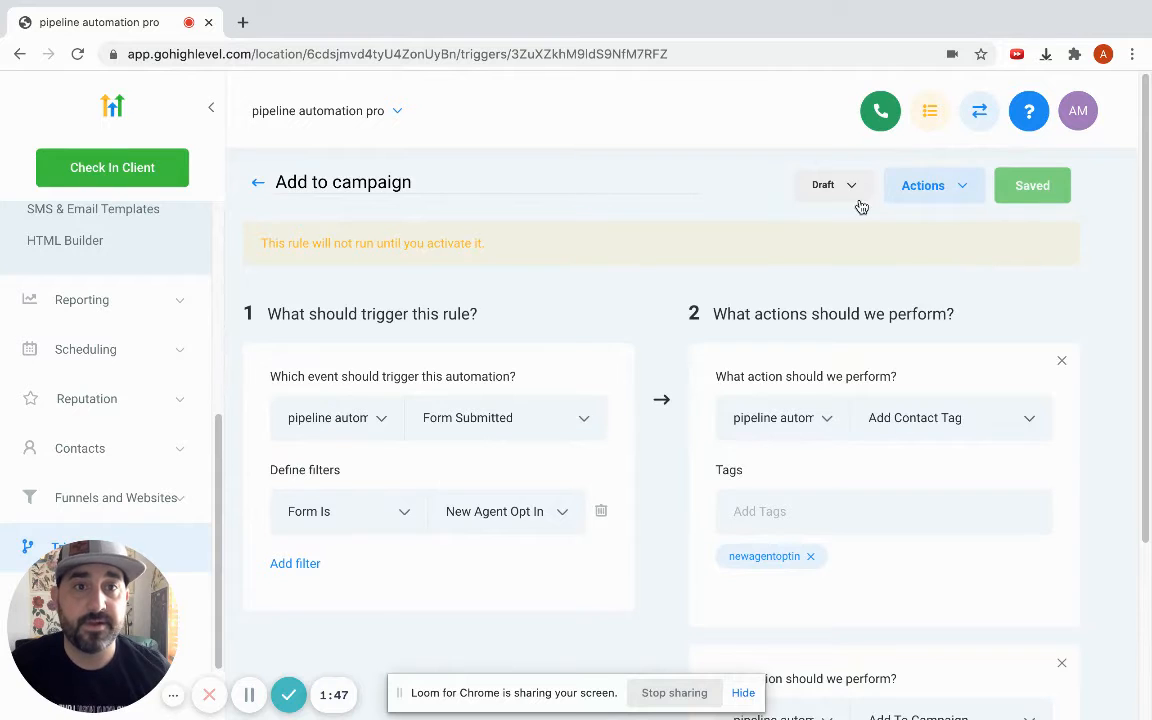
left_click(847, 190)
left_click(837, 229)
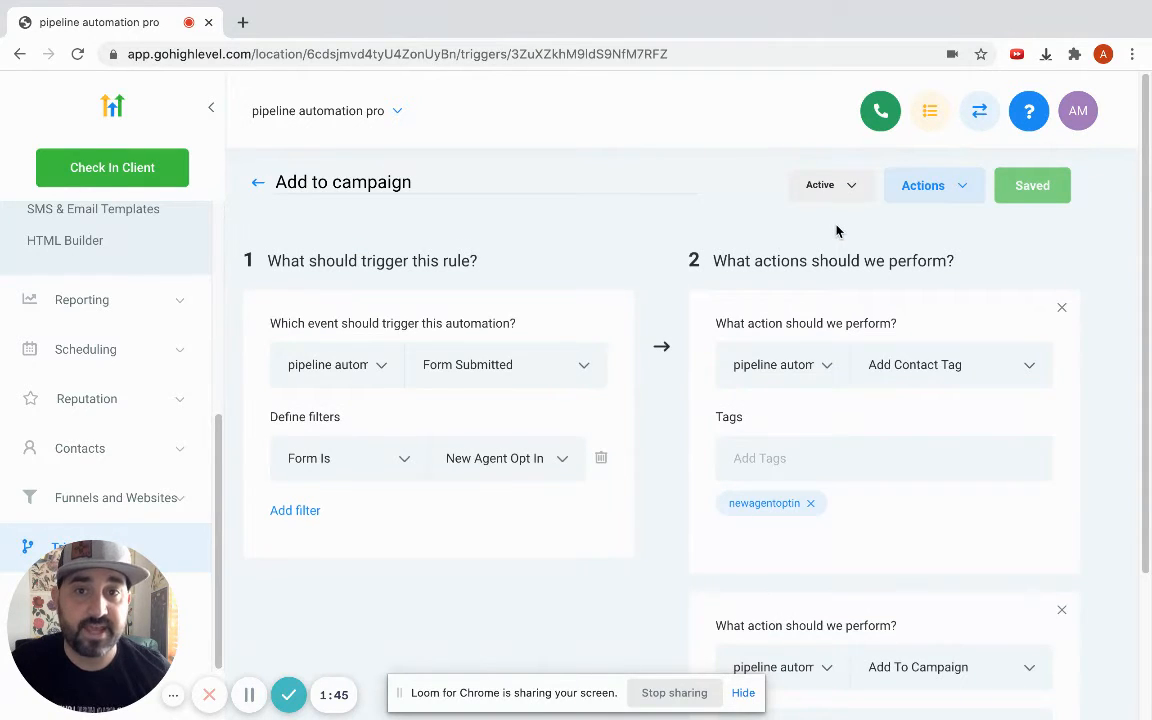
Reopen the campaign choices of the Add To Campaign action and reselect Test.
scroll(640, 370, "down", 1)
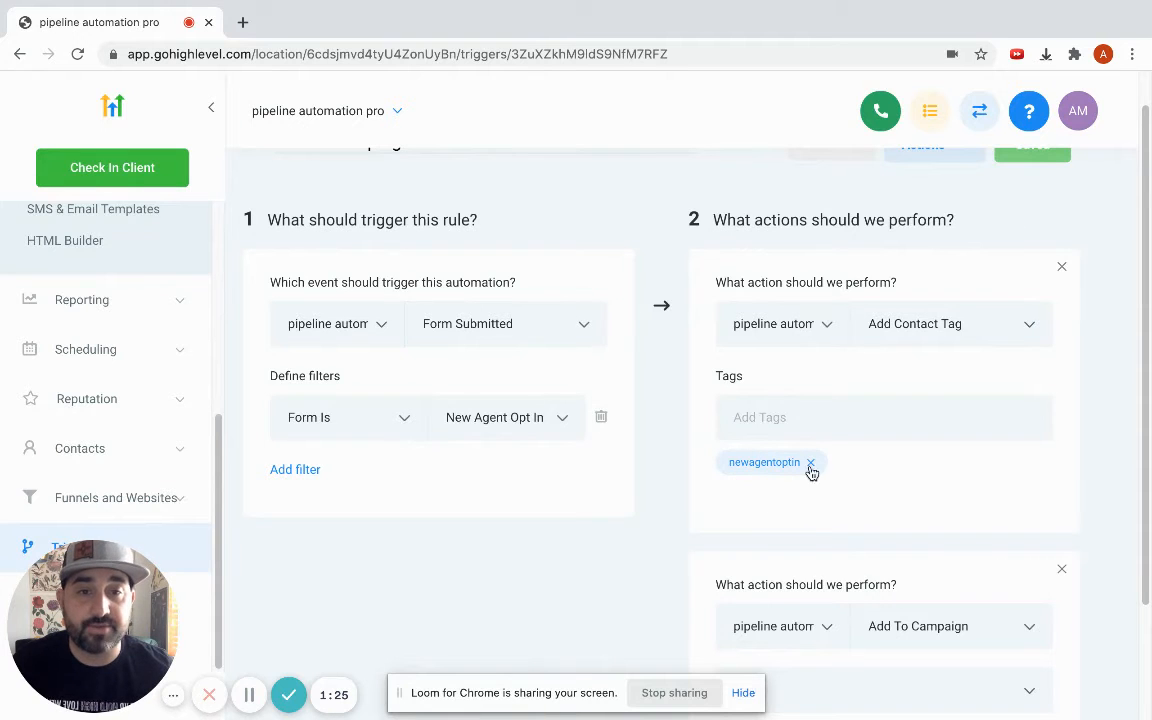
scroll(898, 477, "down", 2)
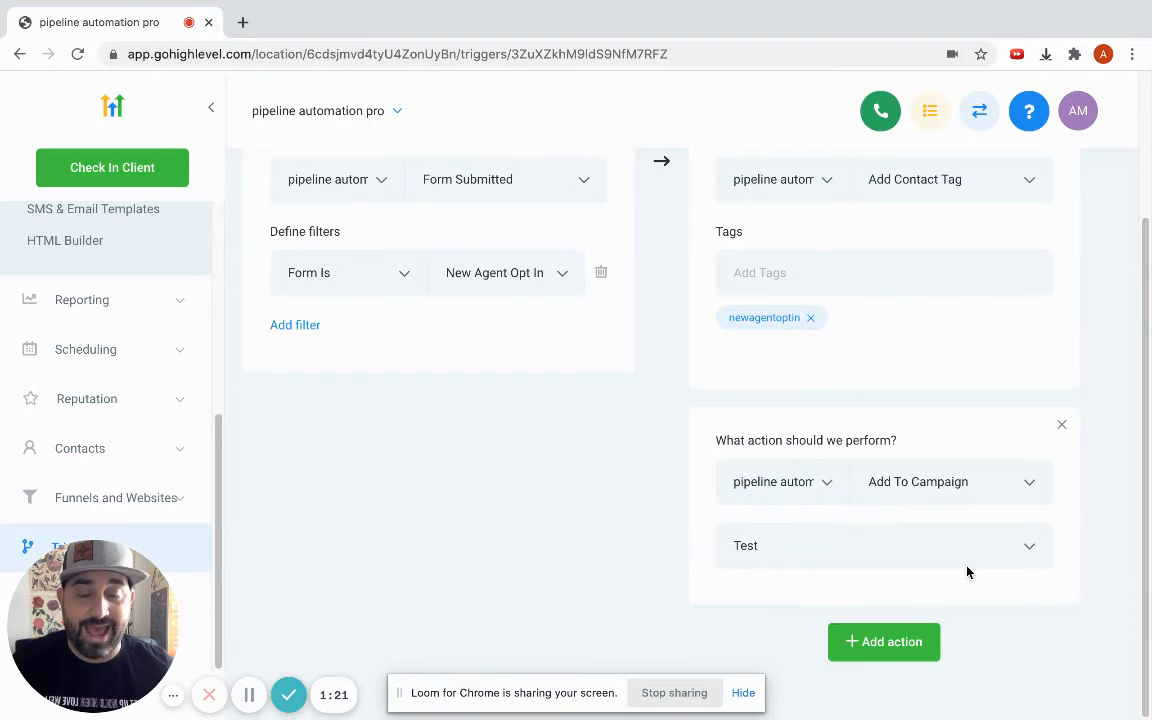
left_click(763, 544)
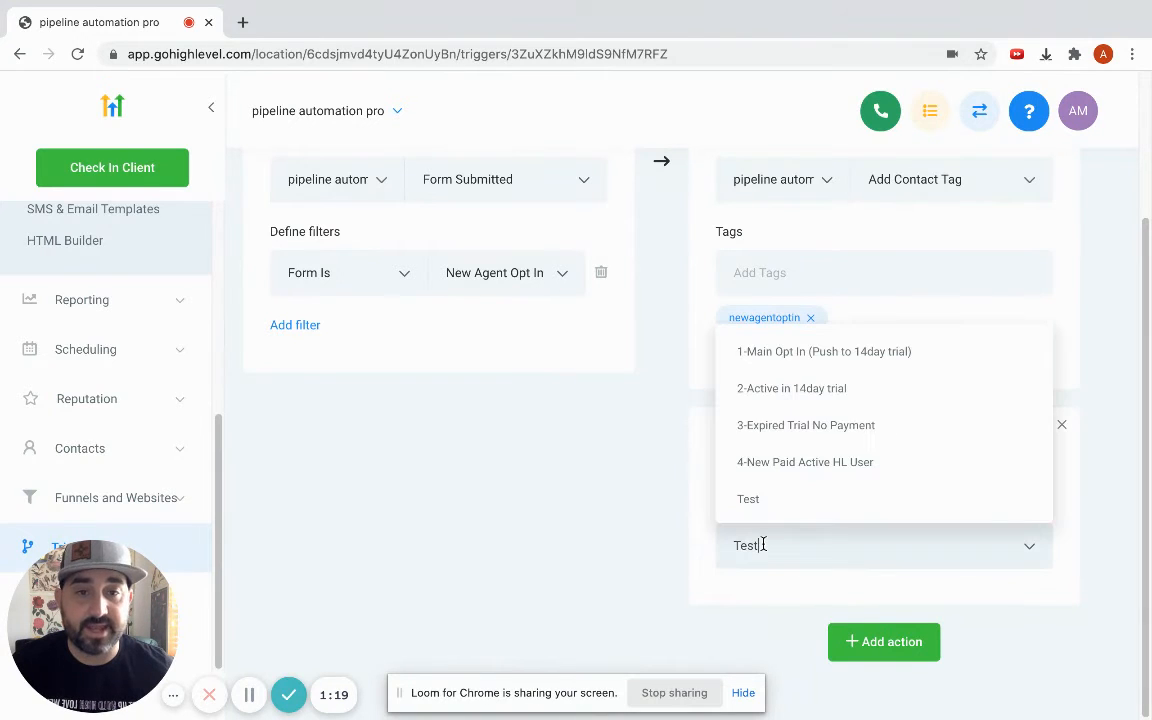
left_click(759, 496)
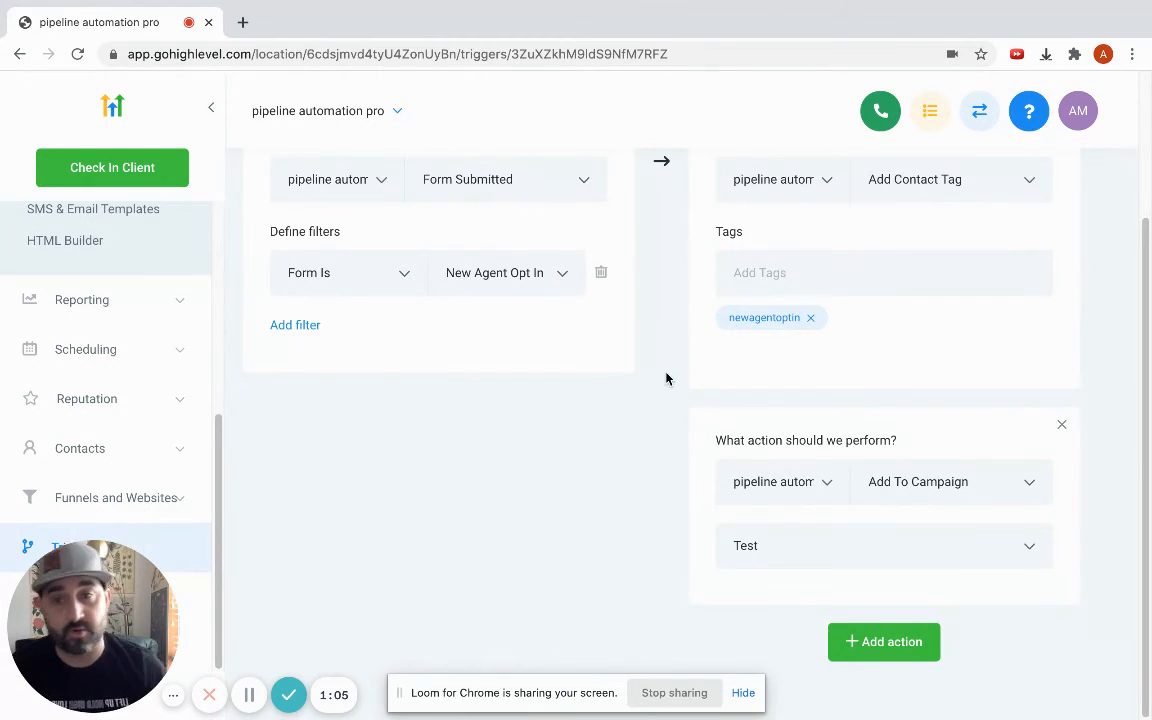
Add two more empty action blocks below the campaign action.
left_click(912, 645)
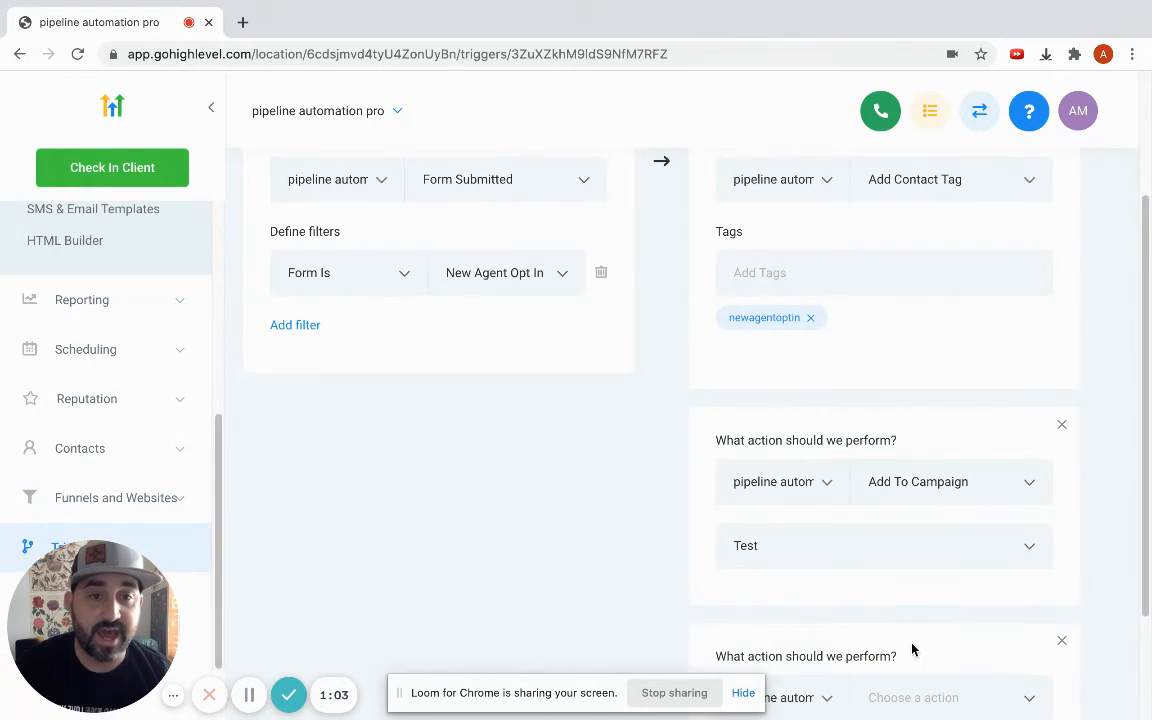
scroll(911, 645, "down", 2)
scroll(733, 546, "up", 3)
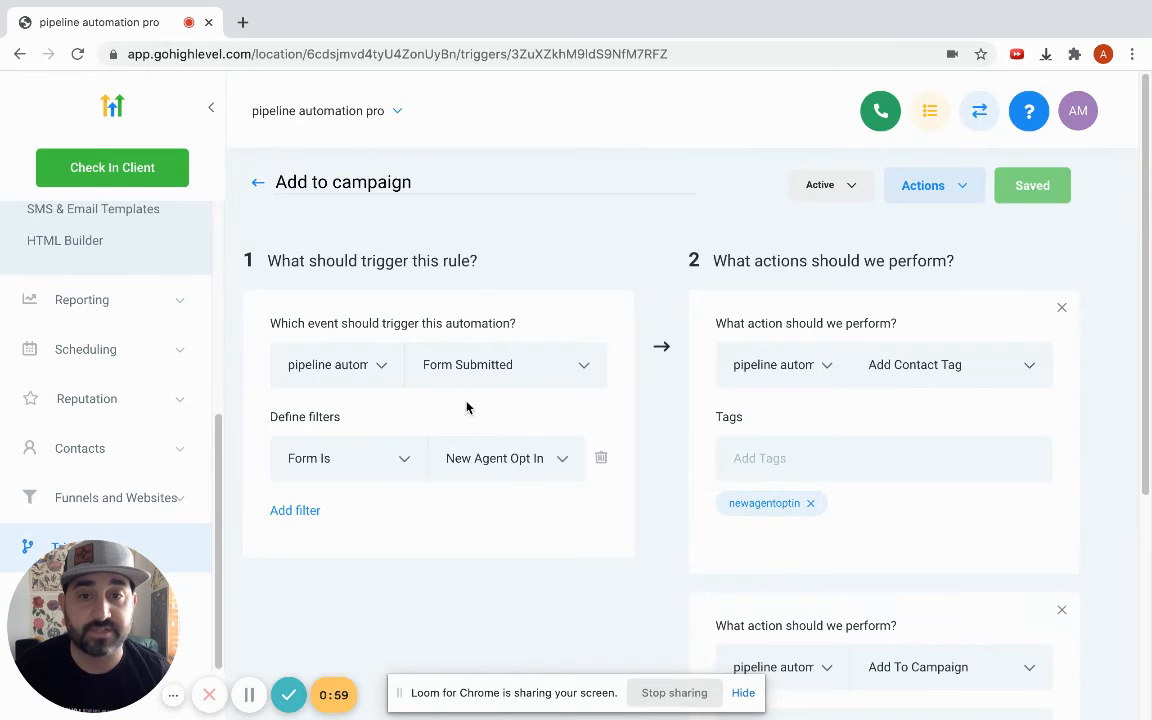
scroll(938, 399, "down", 3)
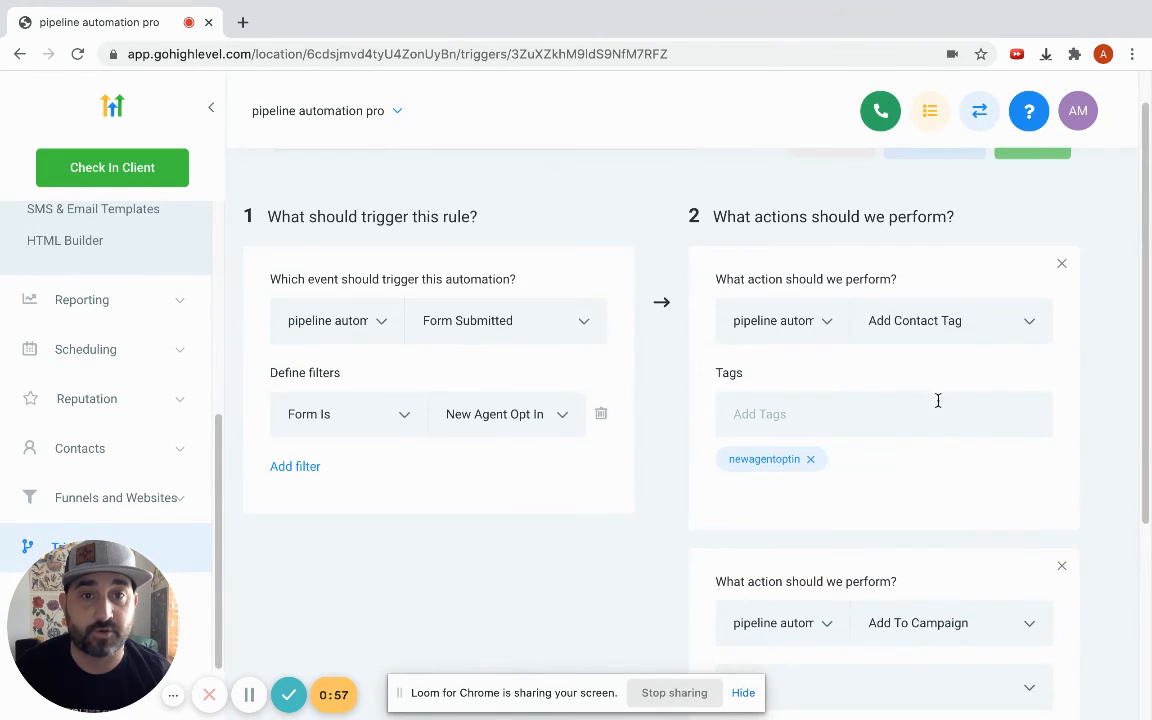
left_click(900, 645)
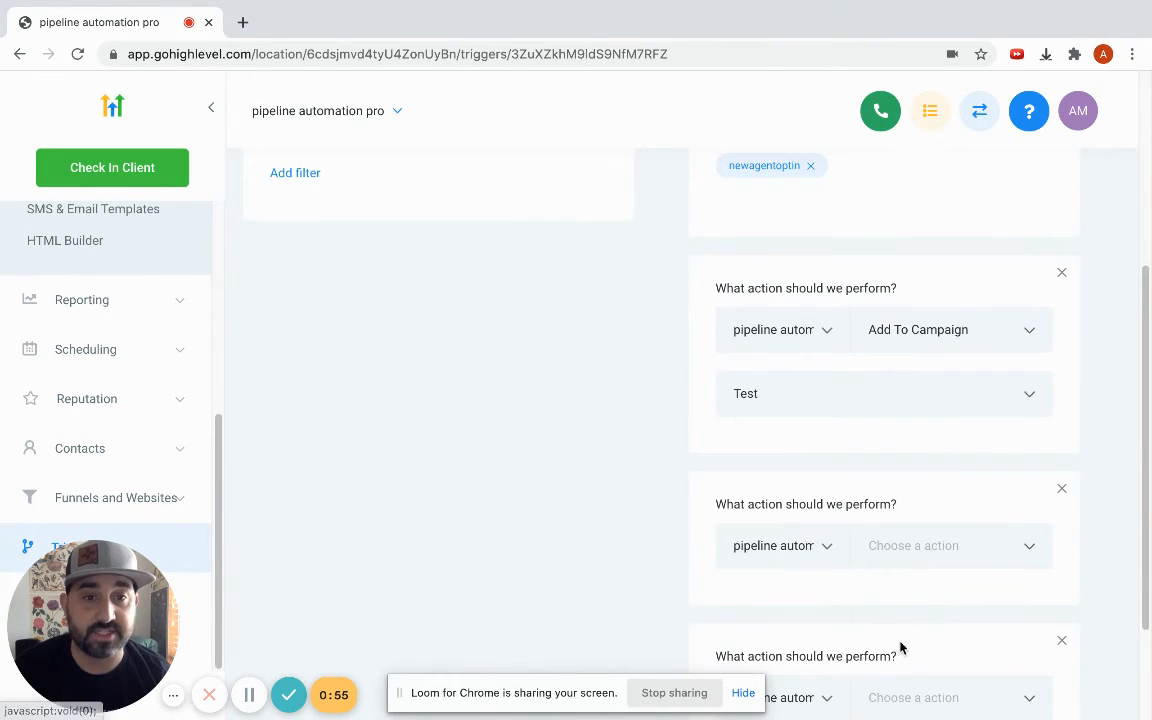
Scroll through the full list of available actions in a new action block.
left_click(927, 558)
scroll(944, 463, "down", 1)
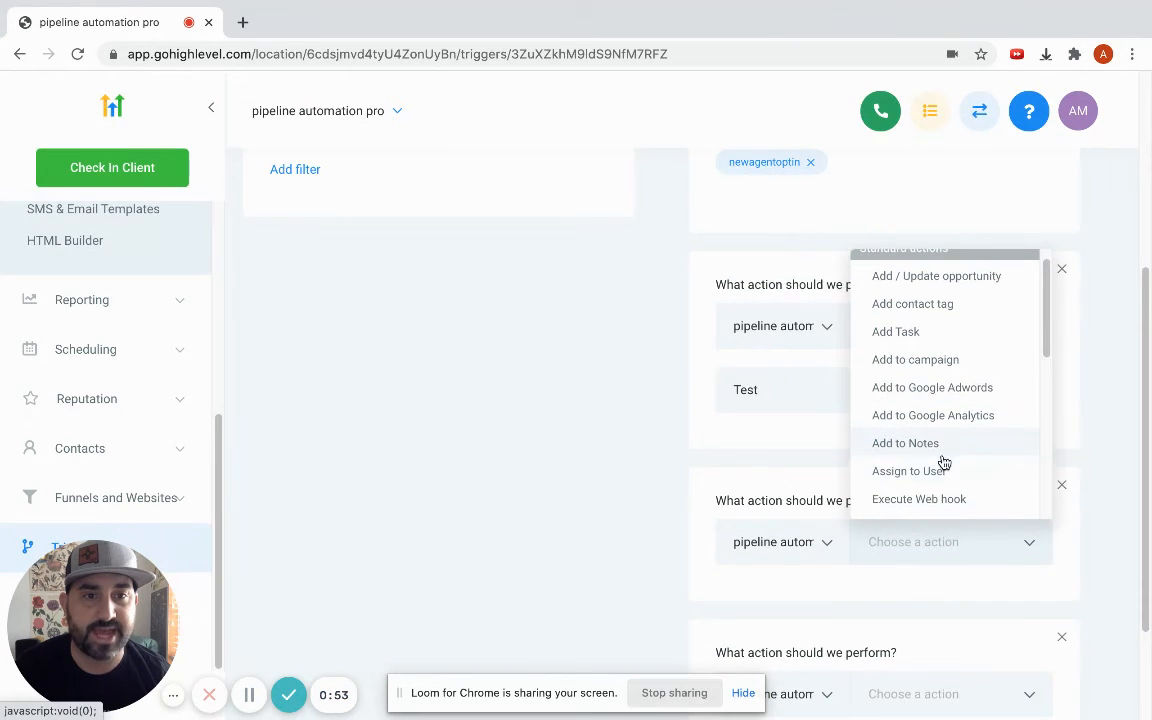
scroll(960, 472, "down", 2)
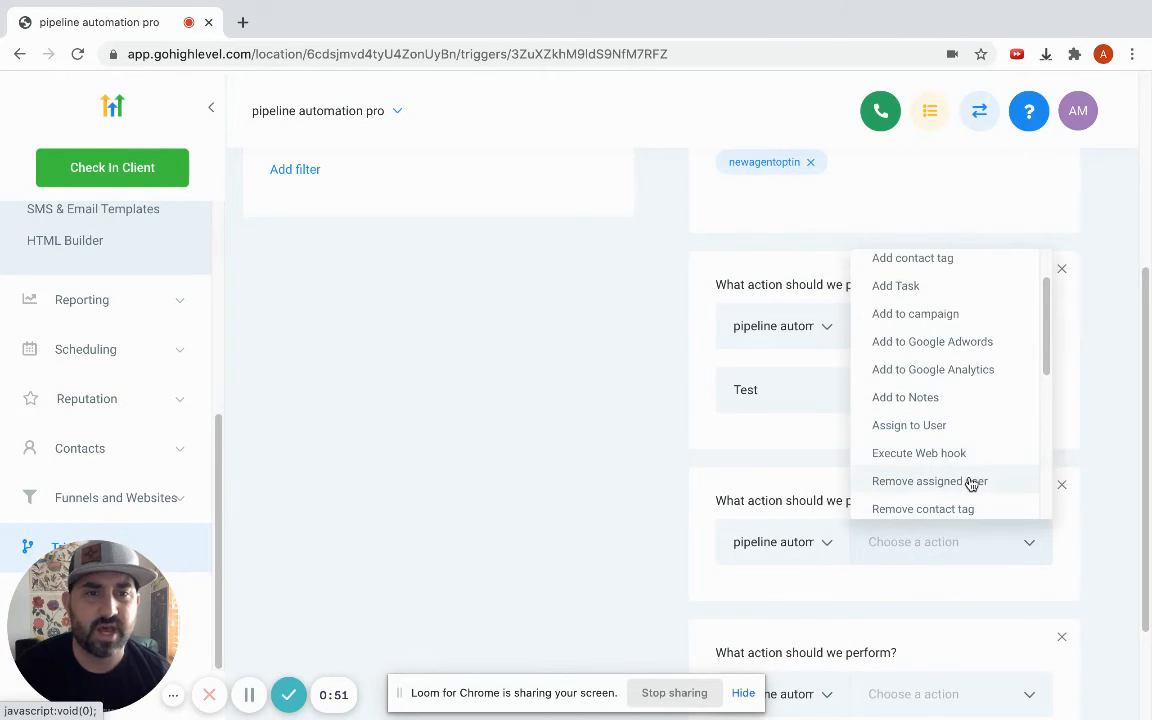
scroll(970, 480, "down", 3)
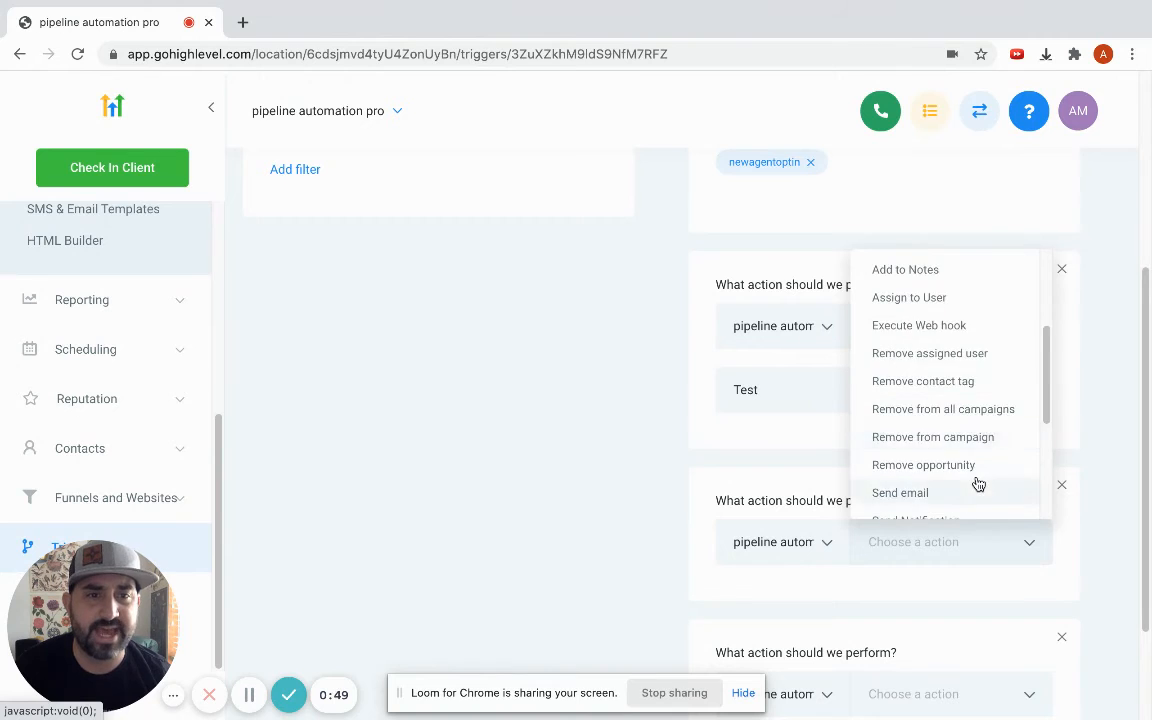
scroll(975, 440, "down", 3)
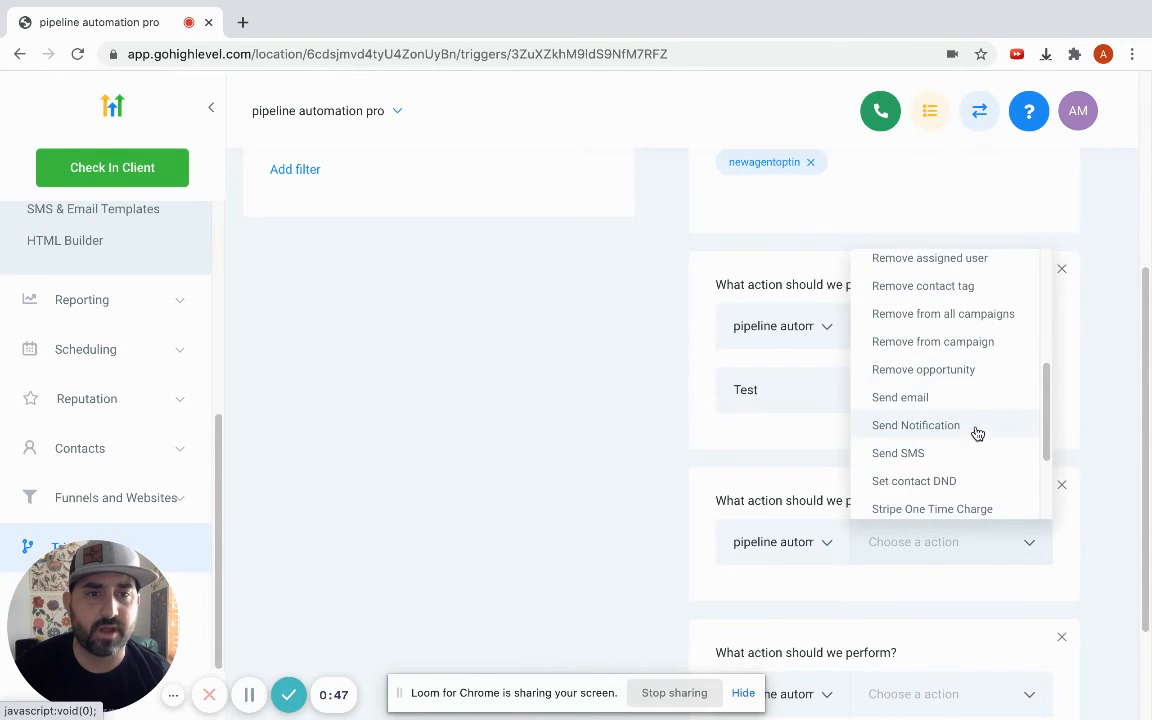
scroll(980, 432, "down", 2)
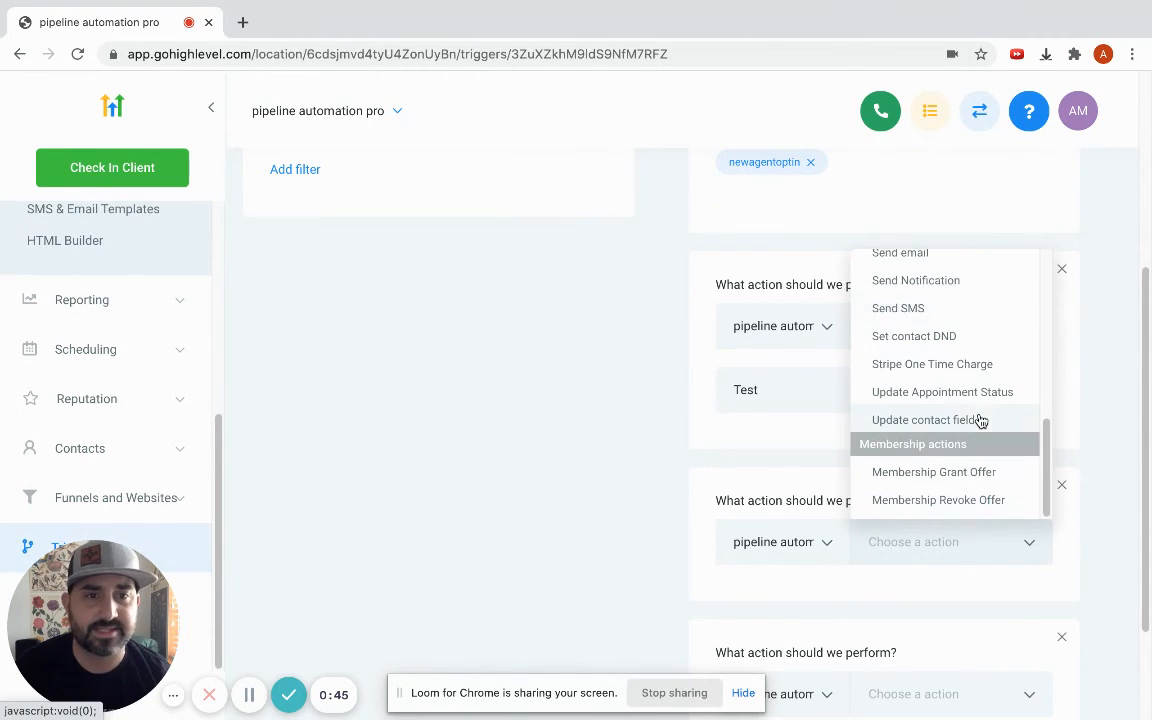
scroll(990, 440, "down", 3)
scroll(1003, 473, "up", 1)
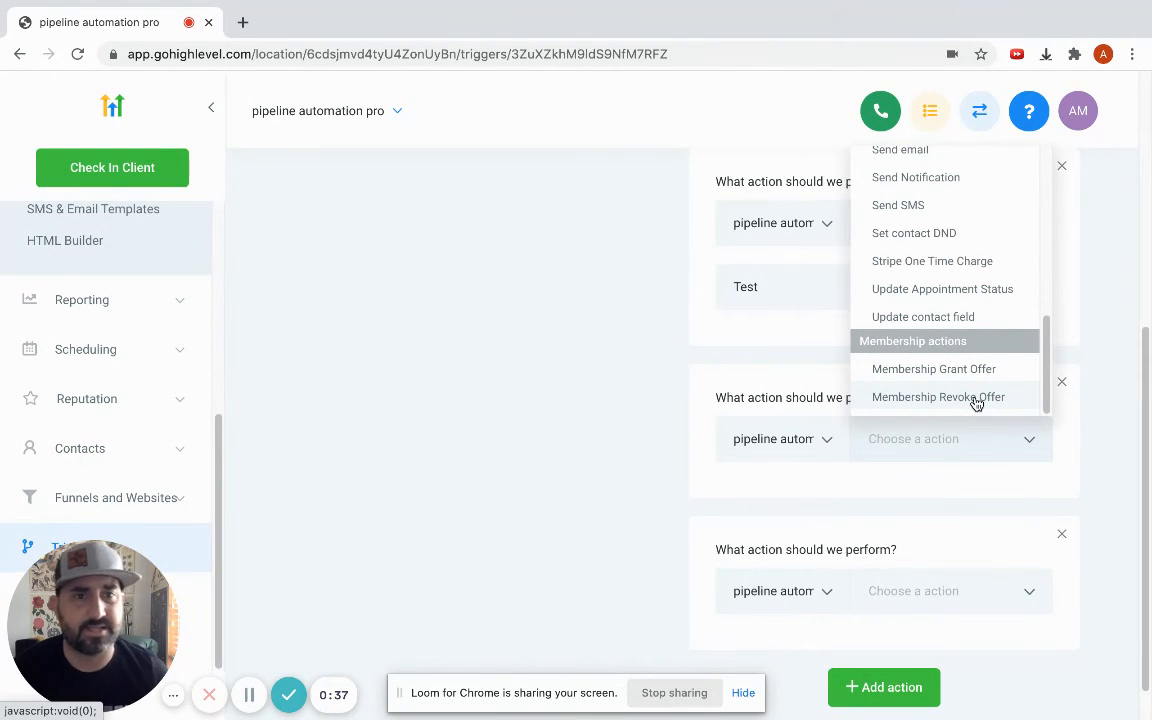
Delete one of the empty action blocks and review the trigger's setup.
left_click(1065, 385)
scroll(1050, 445, "up", 5)
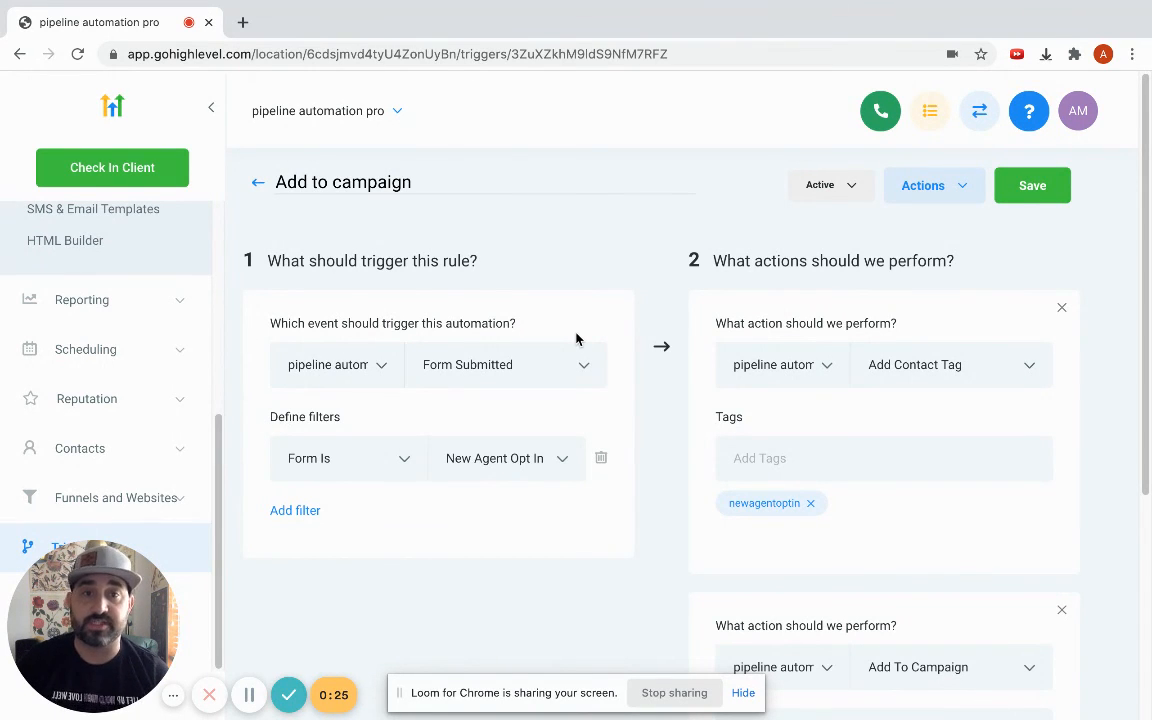
scroll(600, 345, "down", 1)
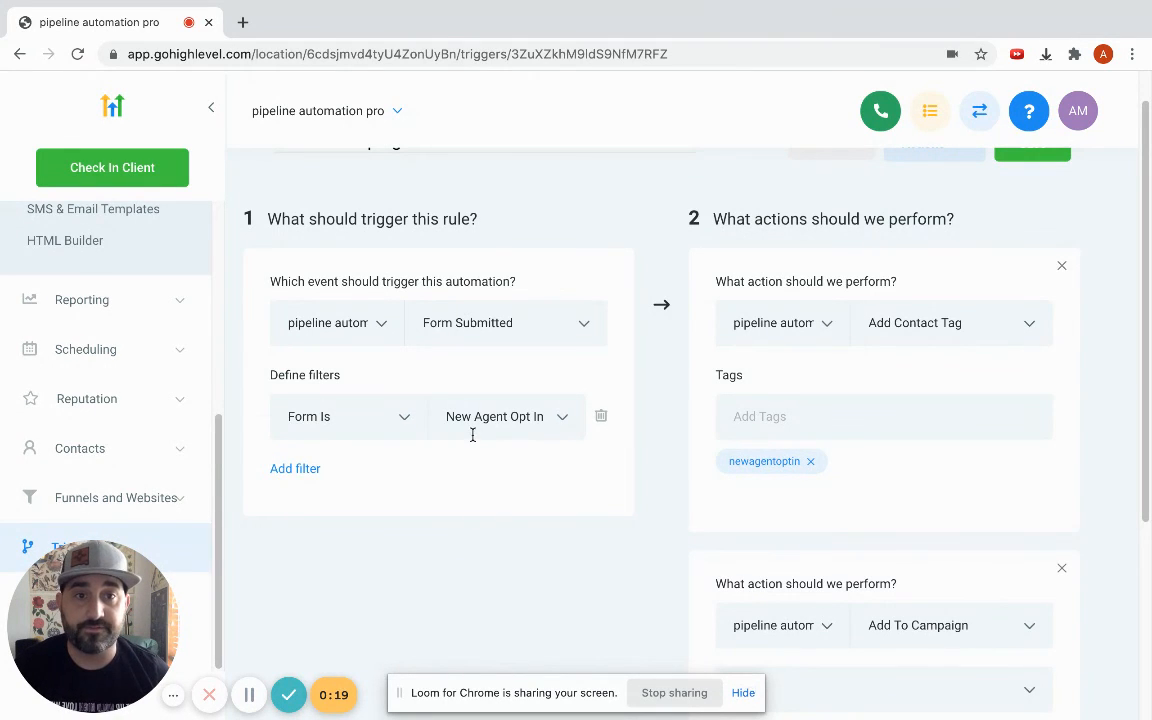
scroll(887, 450, "down", 1)
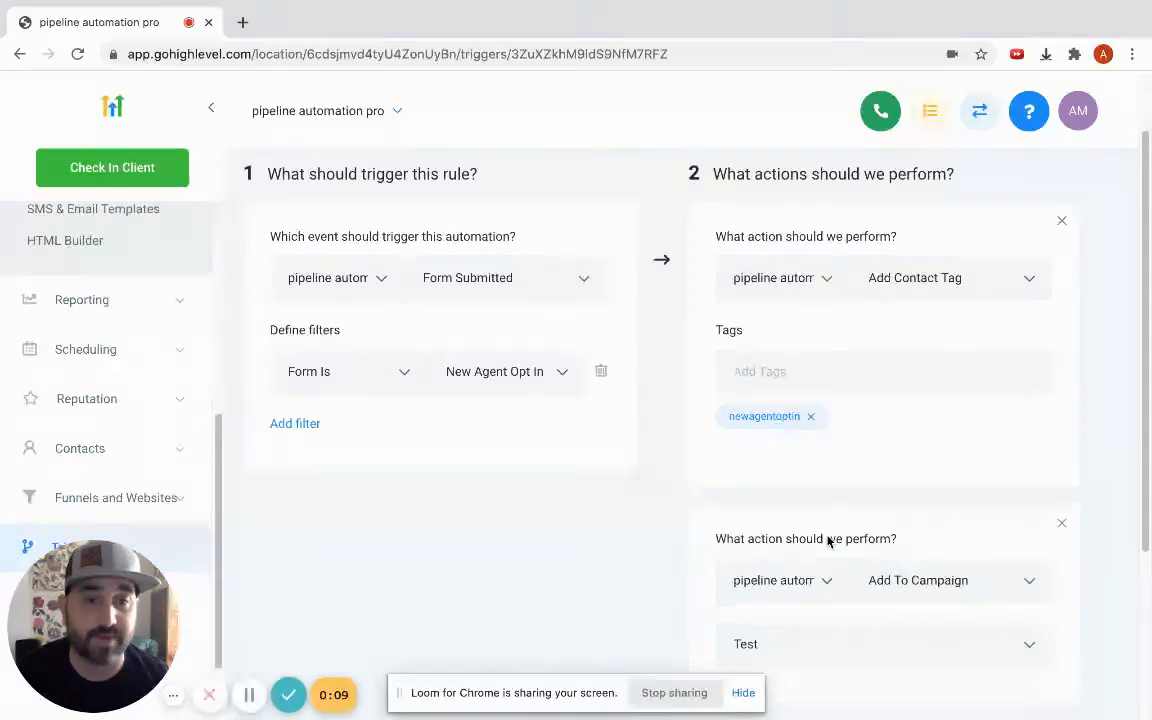
scroll(828, 540, "down", 3)
scroll(1039, 653, "up", 4)
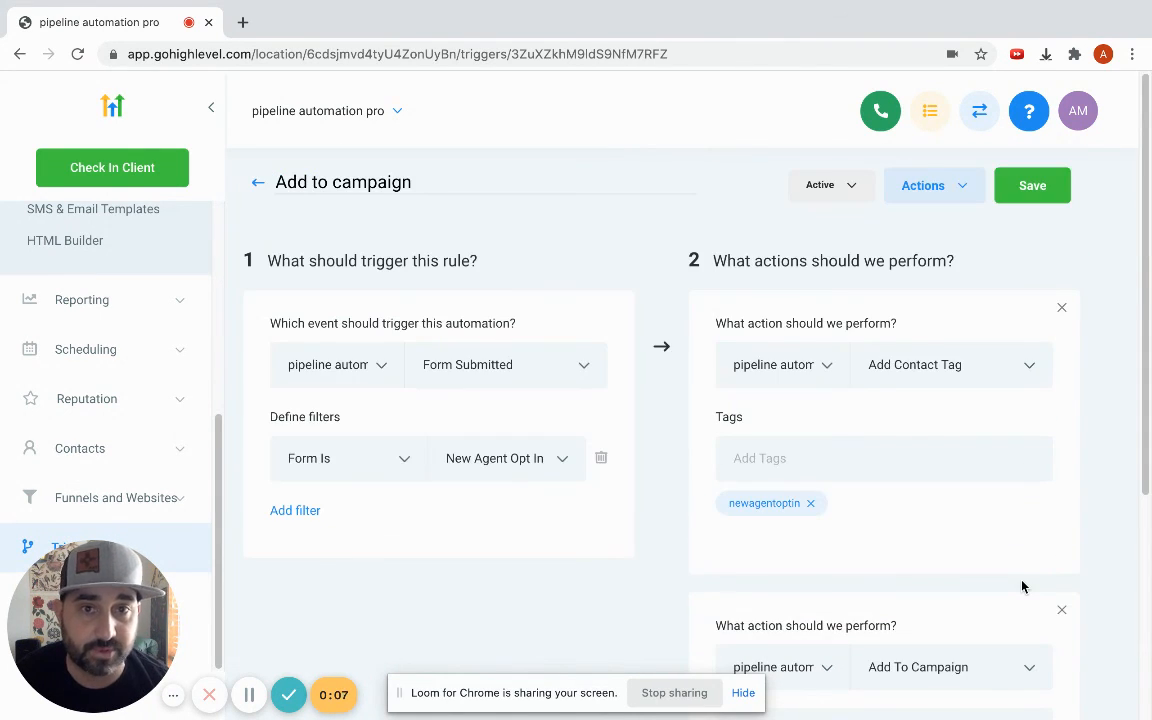